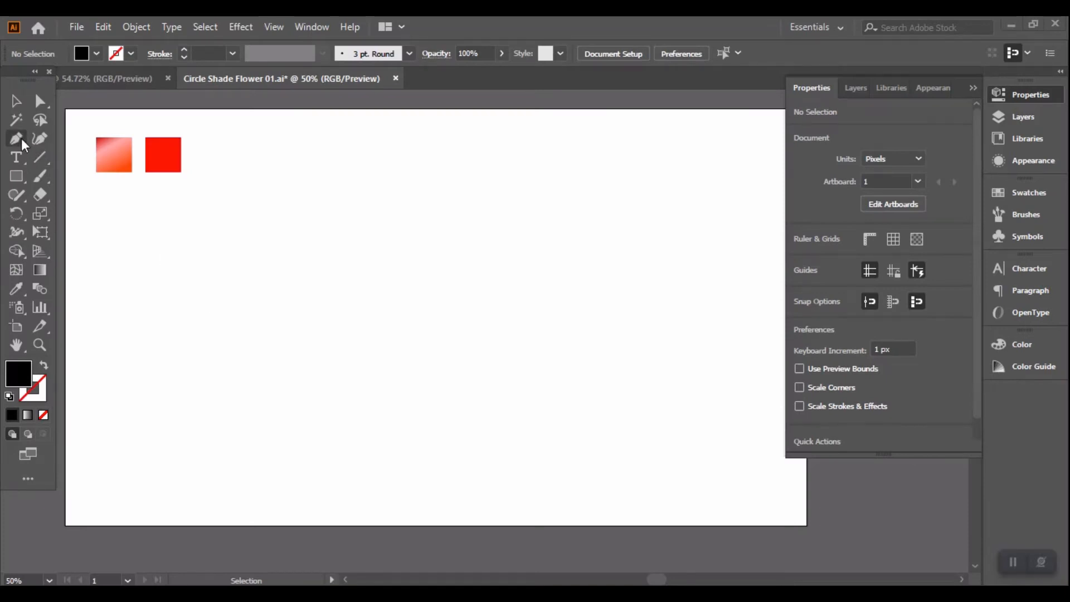
Step: Draw a closed half-petal with the Pen tool, about 58 px wide and 185 px high, with a straight vertical edge and a curved outer side
click(21, 140)
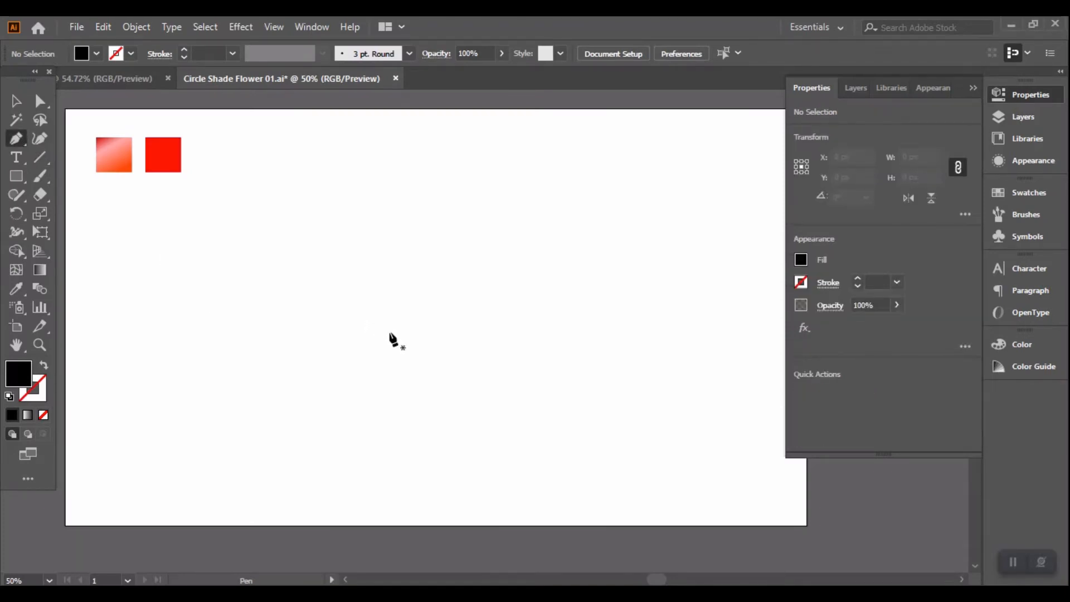
click(409, 370)
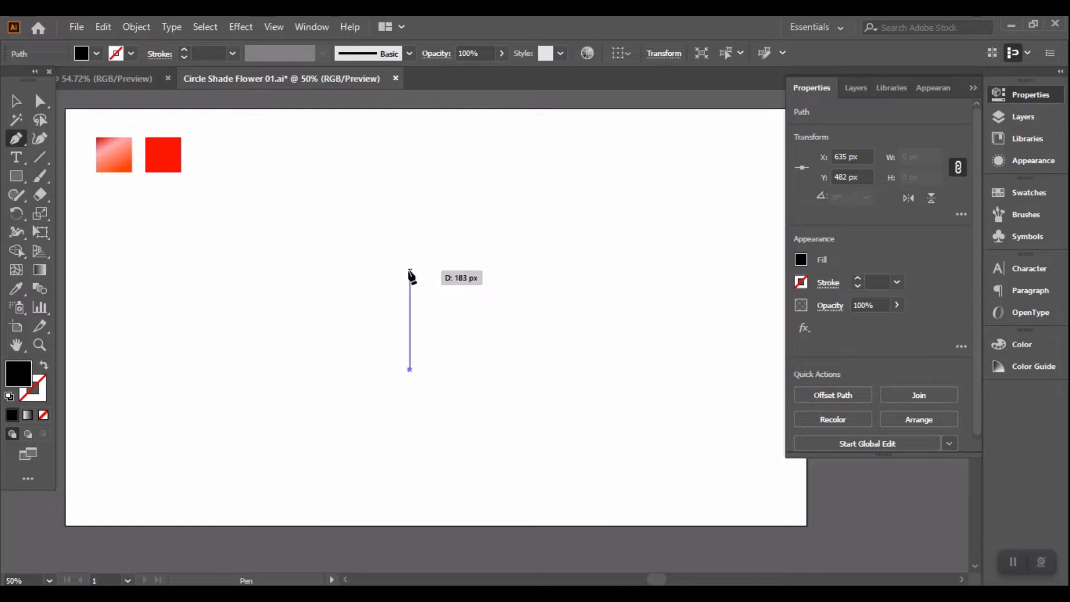
click(410, 270)
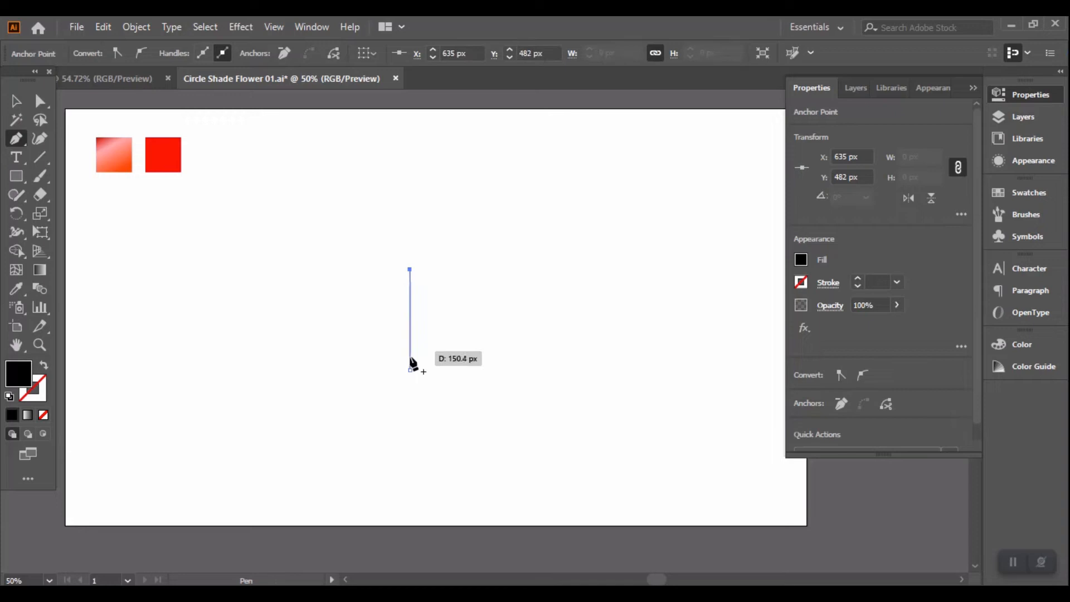
click(410, 369)
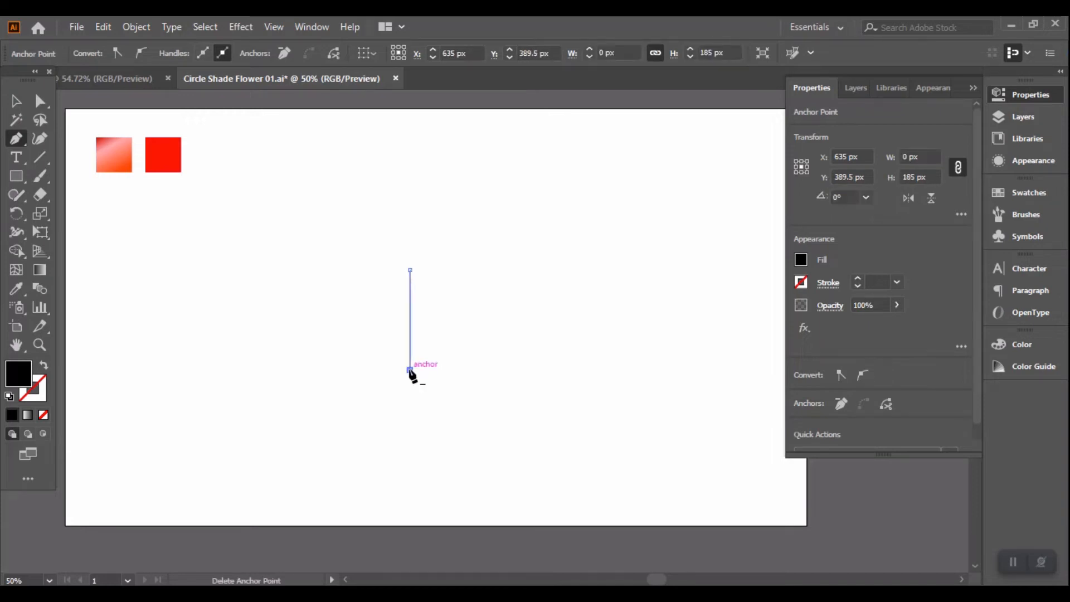
drag(409, 297, 379, 289)
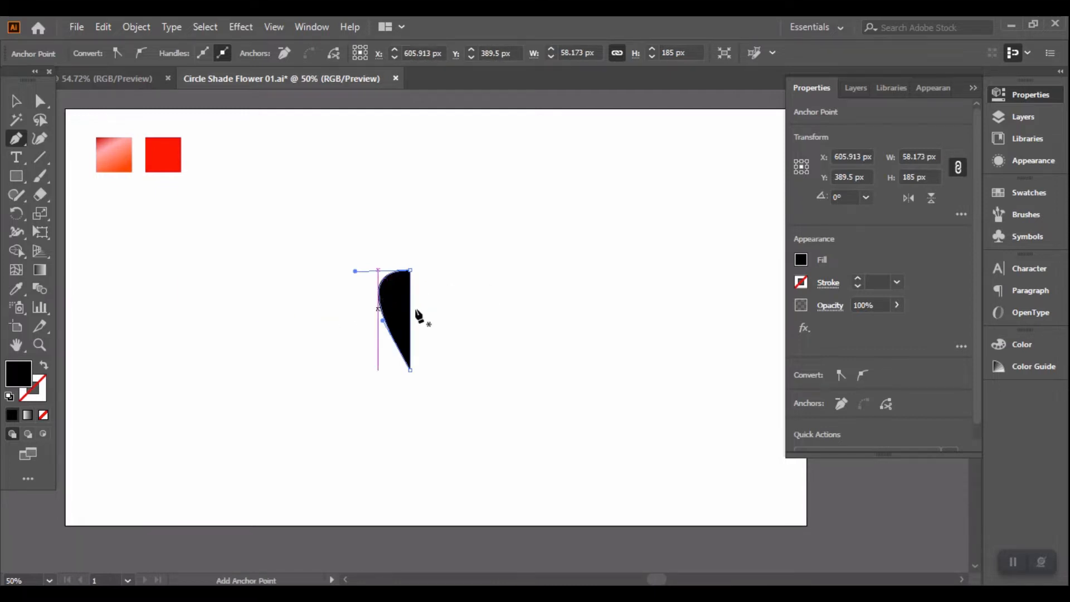
Step: Give the half-petal a black stroke and move it about 35 px up the artboard
click(15, 101)
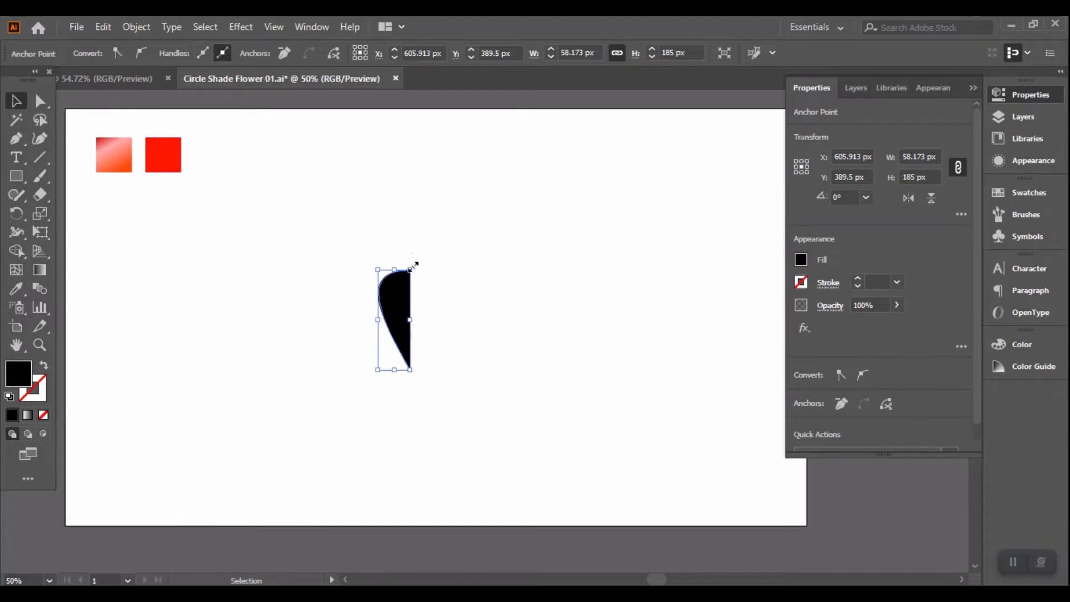
click(336, 234)
click(403, 318)
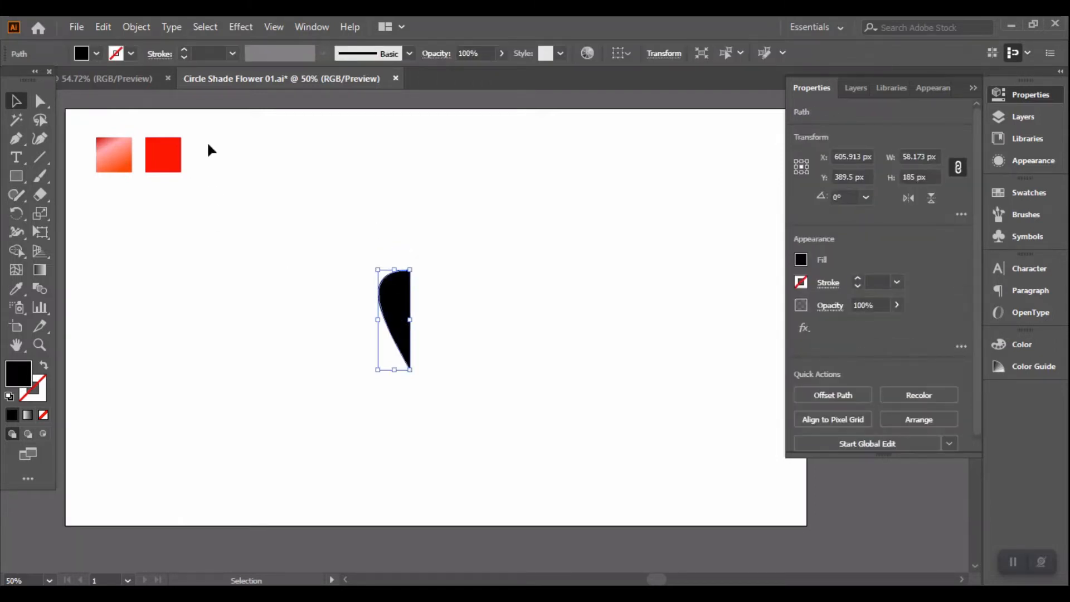
click(131, 56)
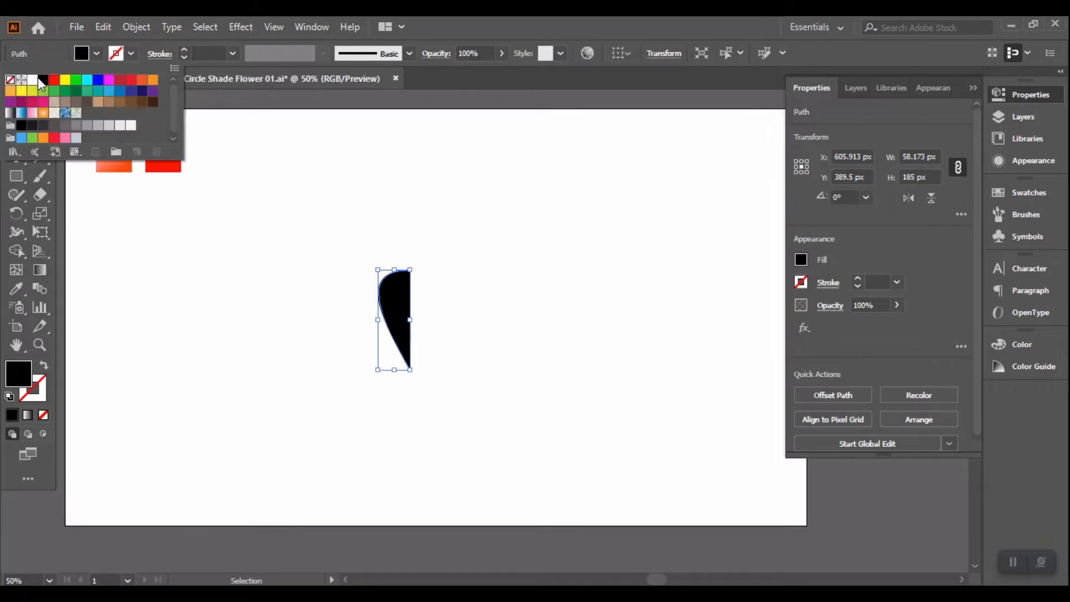
click(42, 80)
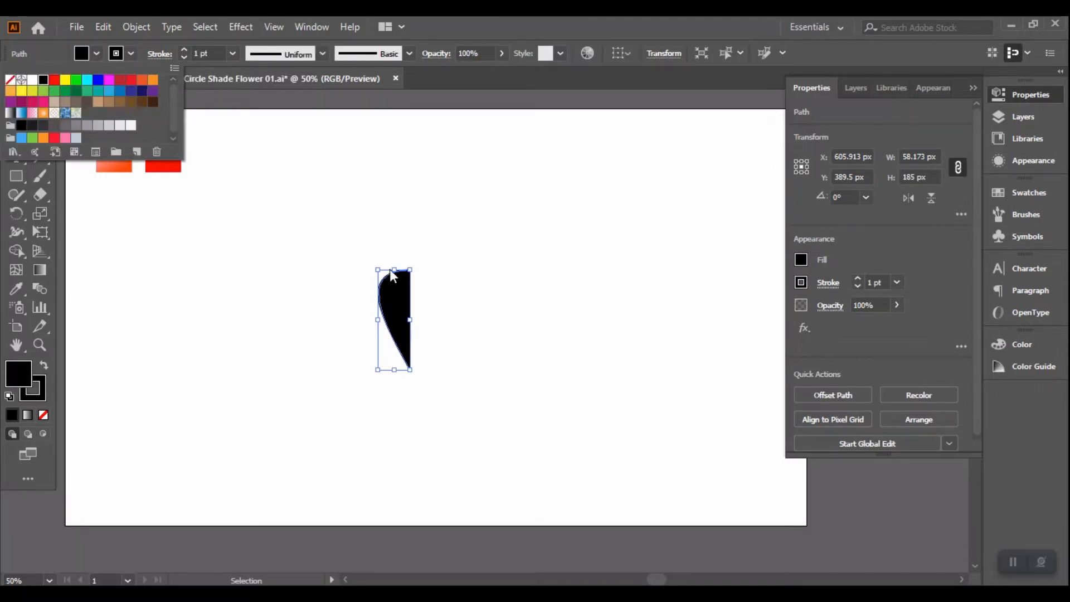
drag(393, 318, 393, 298)
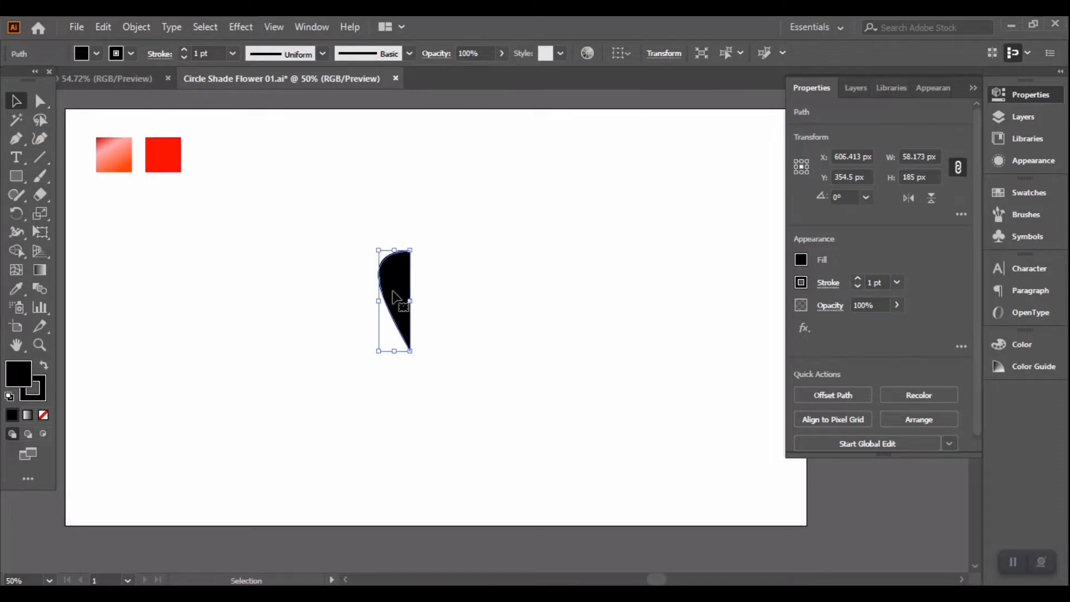
Step: Set up a previewed Transform effect on the half-petal with 3 copies rotated 30° about the bottom-centre reference point
click(226, 23)
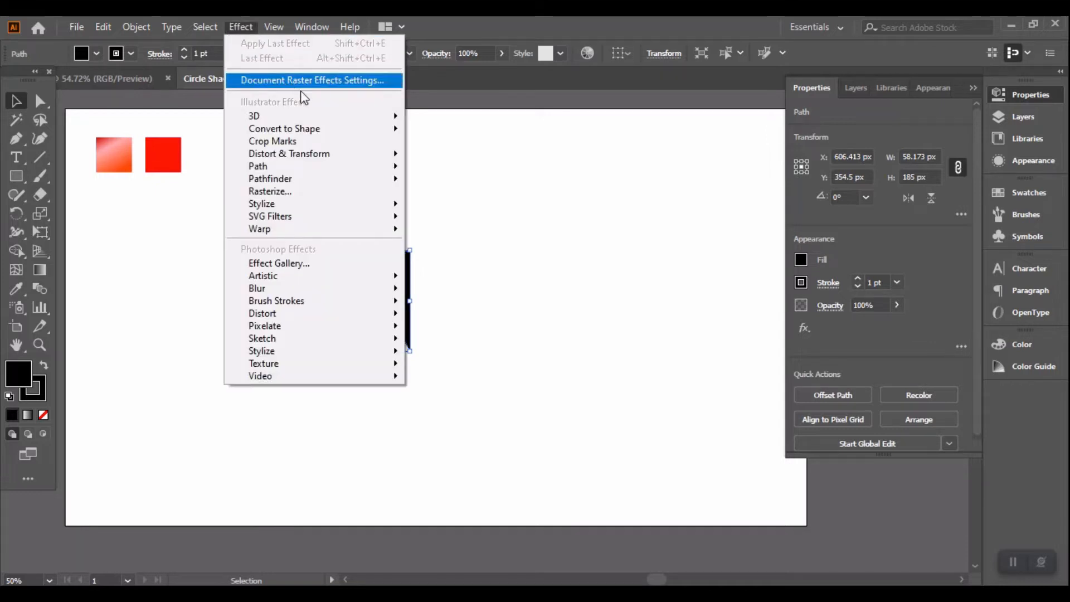
mouse_move(353, 153)
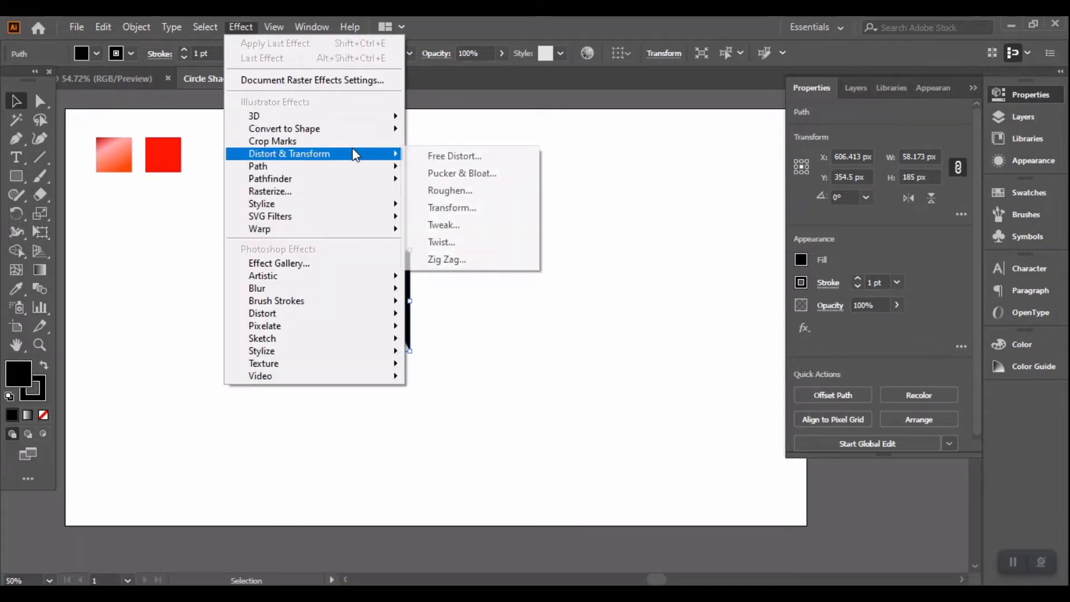
click(508, 205)
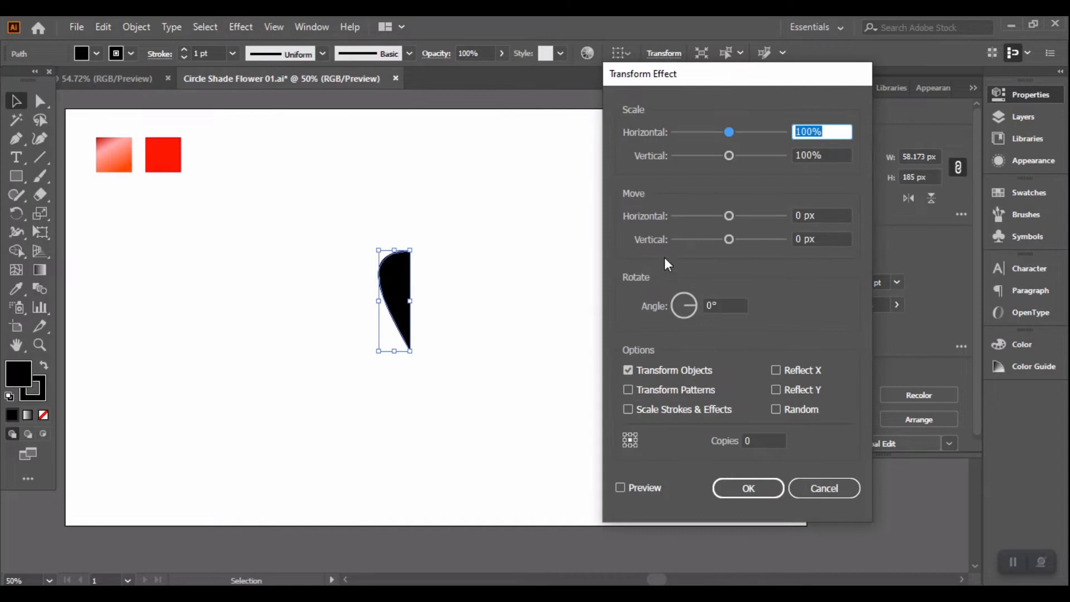
click(758, 441)
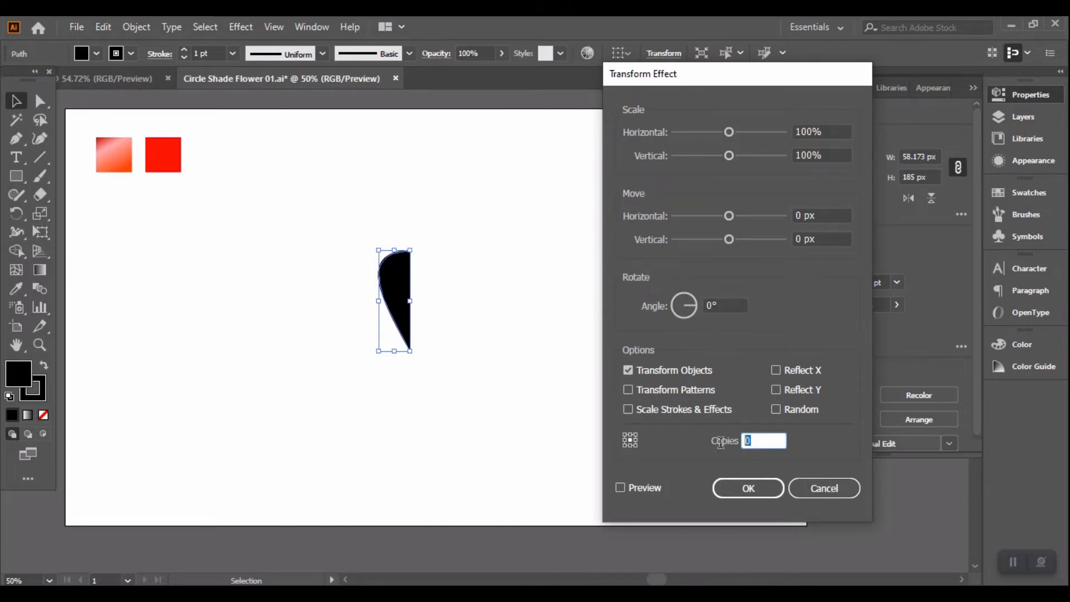
text(3)
click(719, 305)
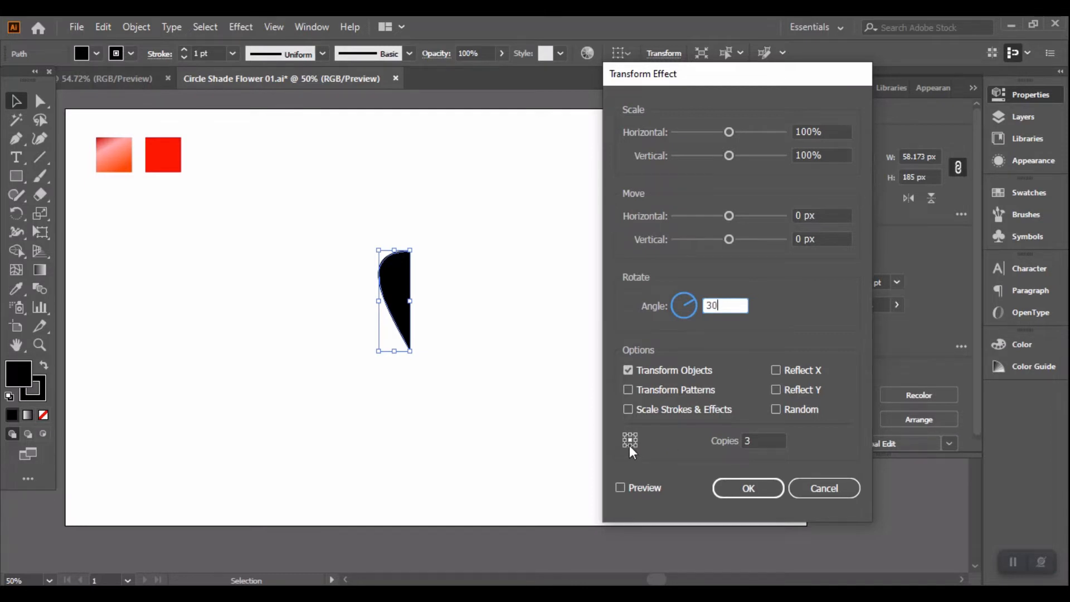
click(636, 488)
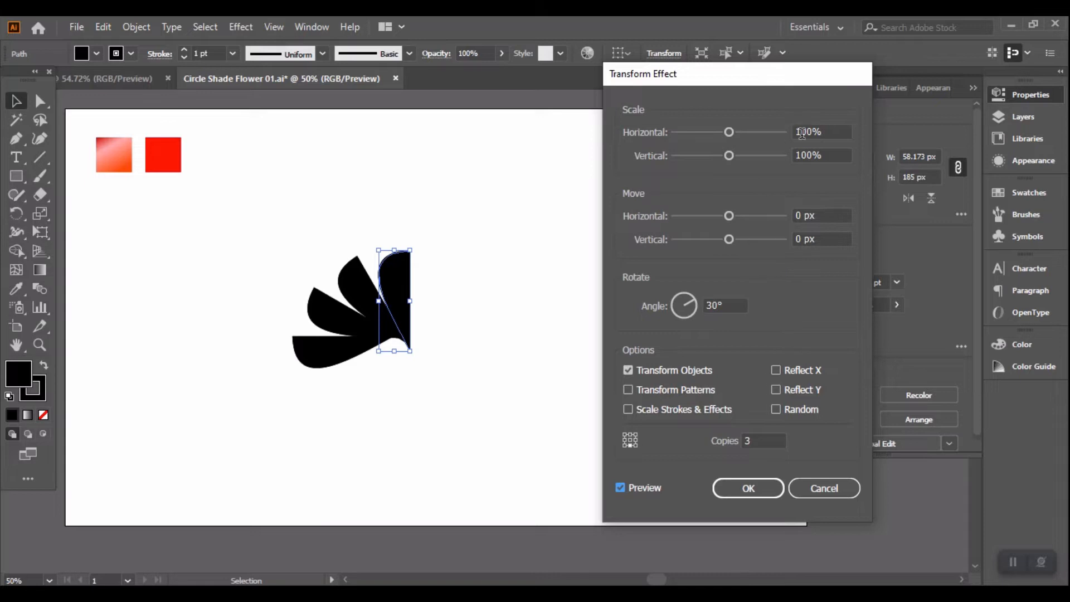
Step: Scale the transformed copies to 79% horizontally and 77% vertically
drag(730, 135, 720, 135)
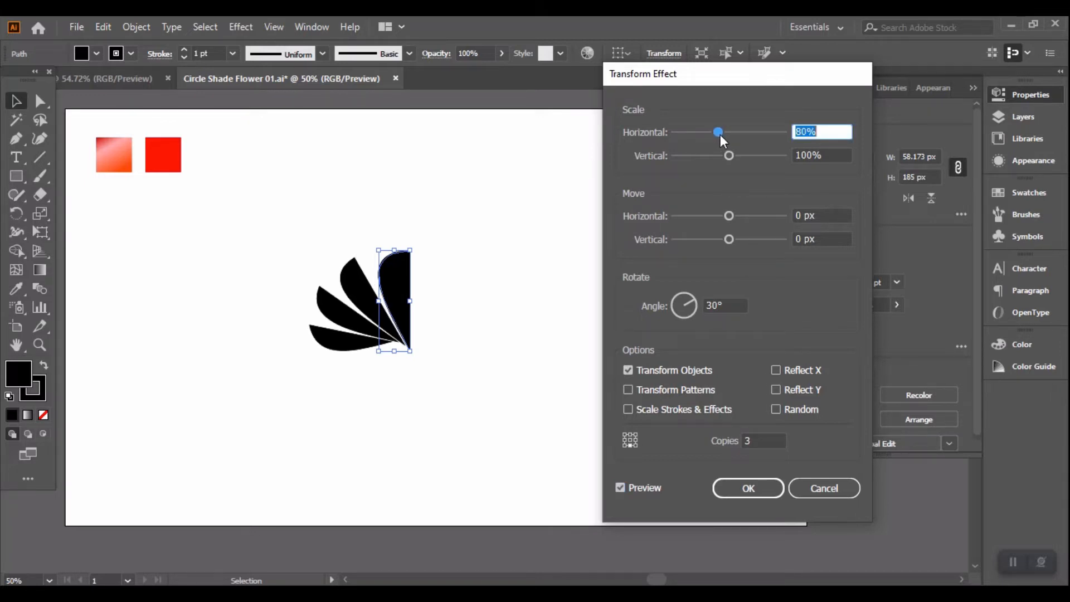
key(Down)
drag(728, 160, 716, 159)
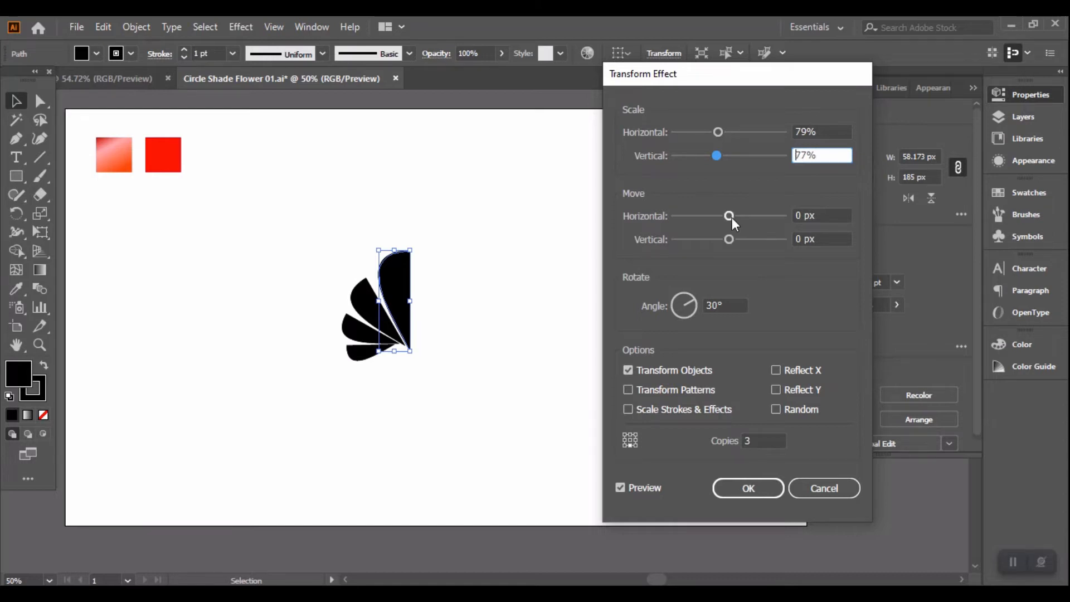
Step: Offset the transformed copies by -1 px horizontally and 14 px vertically, and apply the Transform effect
drag(731, 217, 737, 217)
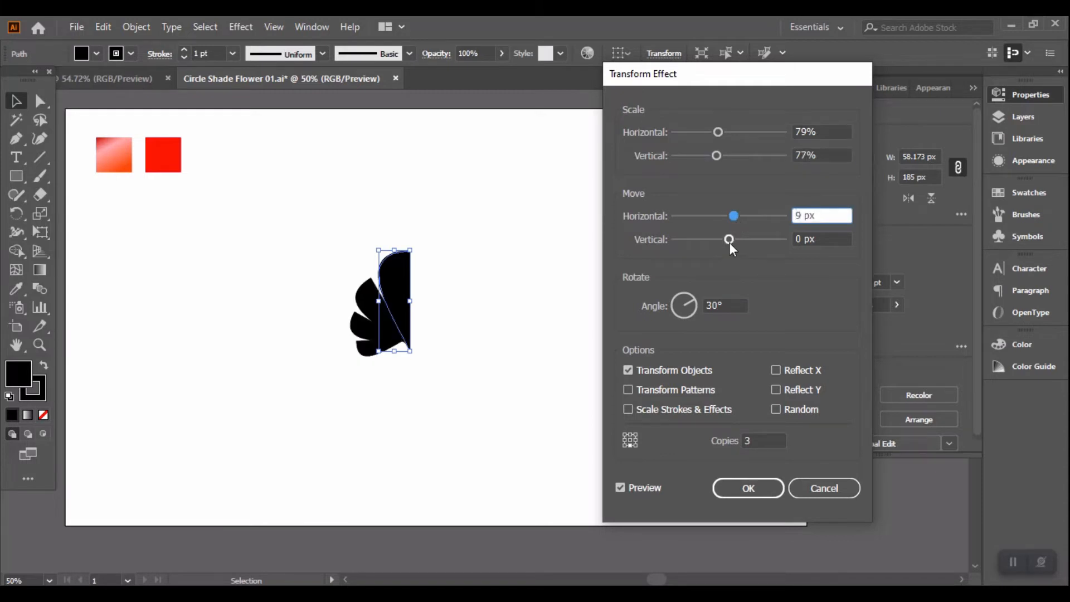
mouse_move(730, 239)
mouse_down()
mouse_move(704, 242)
mouse_move(738, 242)
mouse_up()
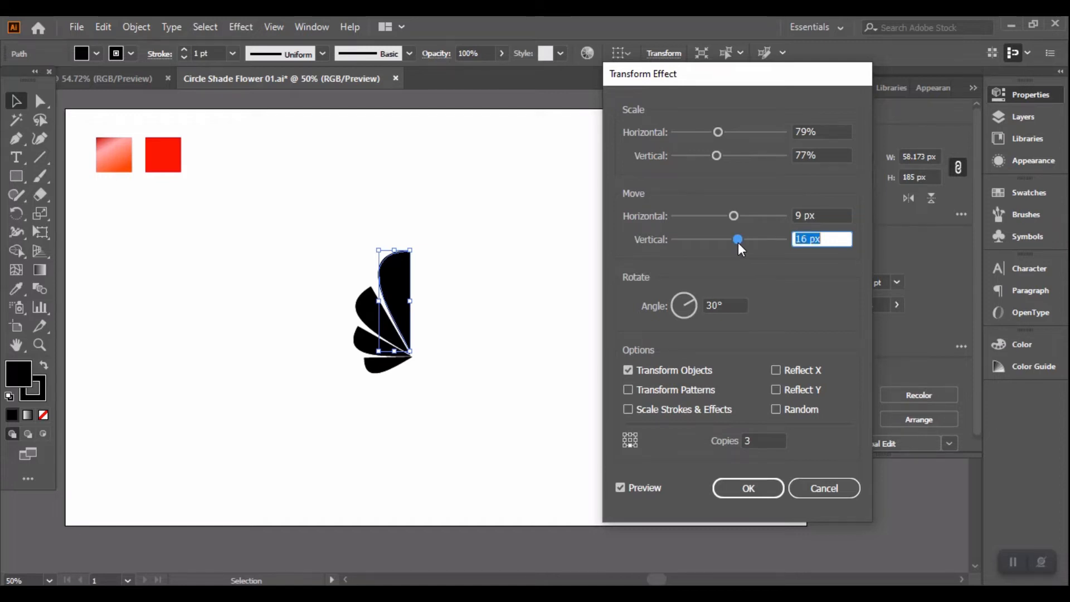
click(830, 234)
drag(823, 236, 737, 237)
click(732, 239)
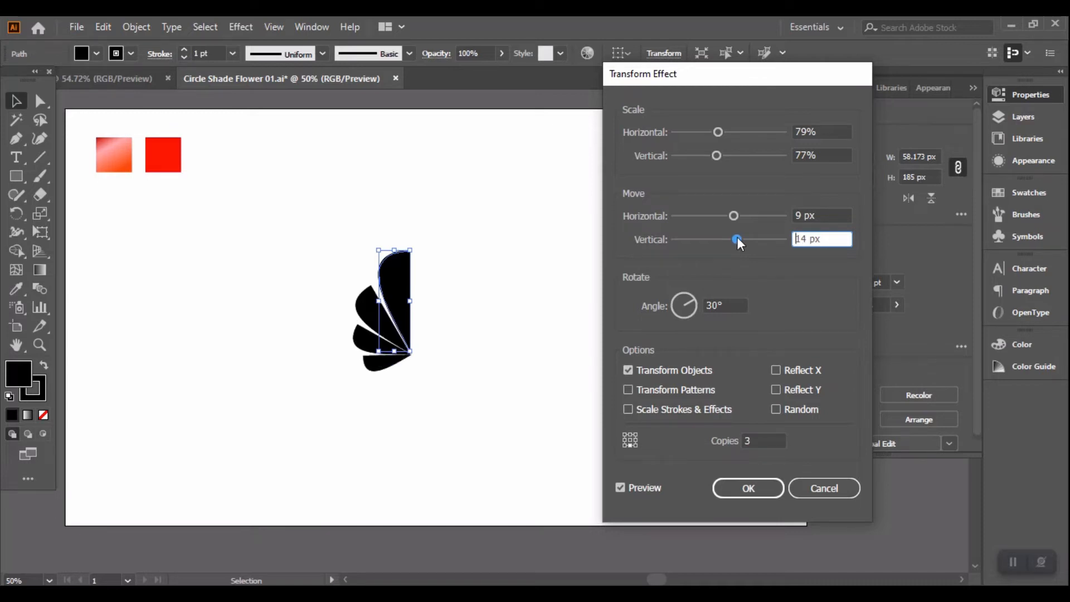
drag(738, 217, 732, 216)
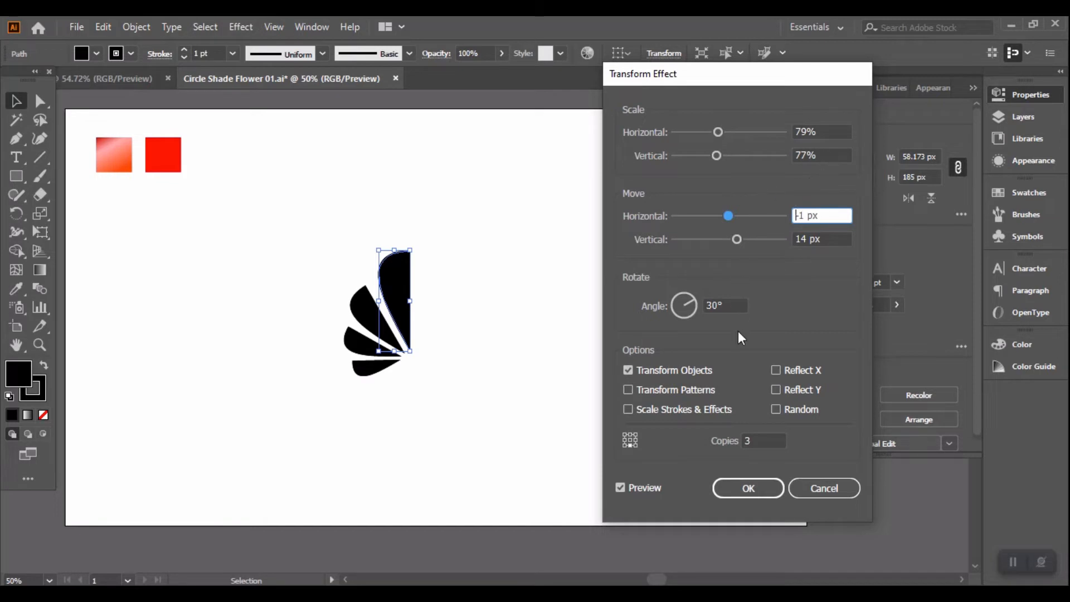
click(738, 490)
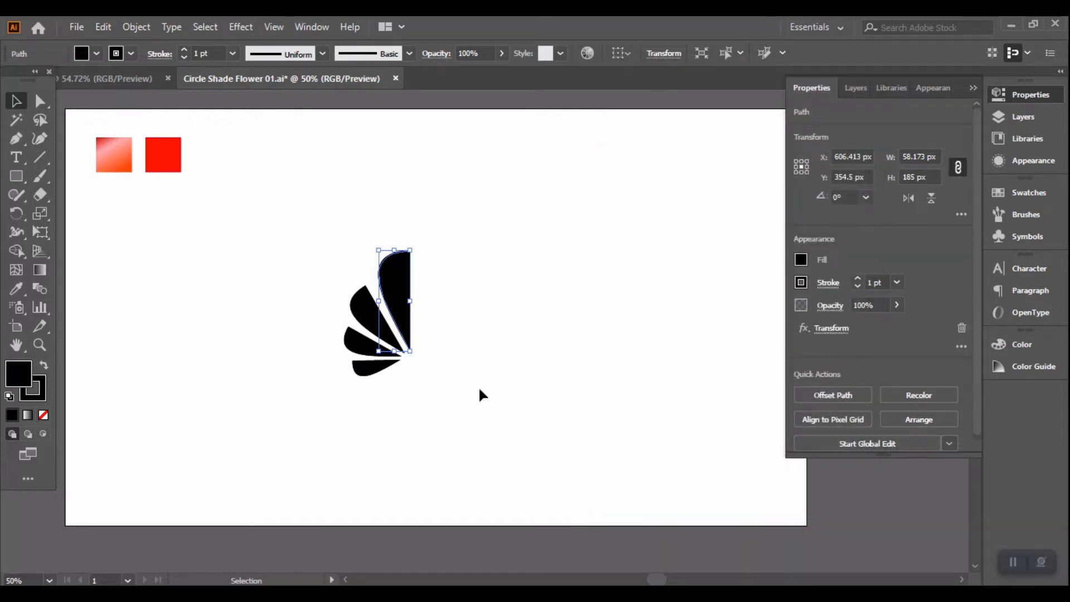
Step: Bulge the straight edge of the large petal slightly outward, making the petal about 68 px wide
click(447, 289)
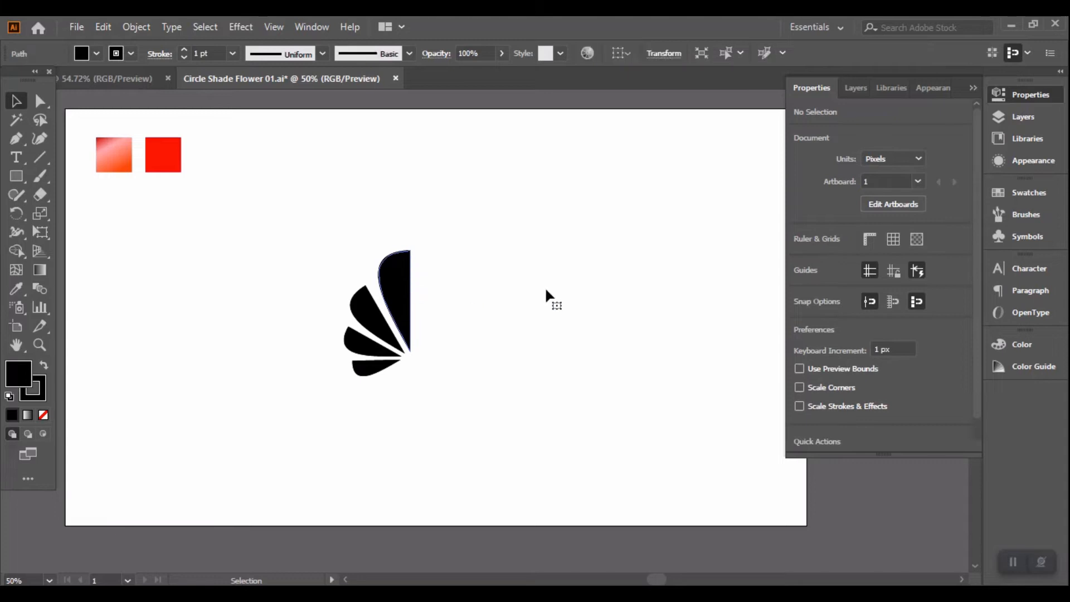
key(ctrl+z)
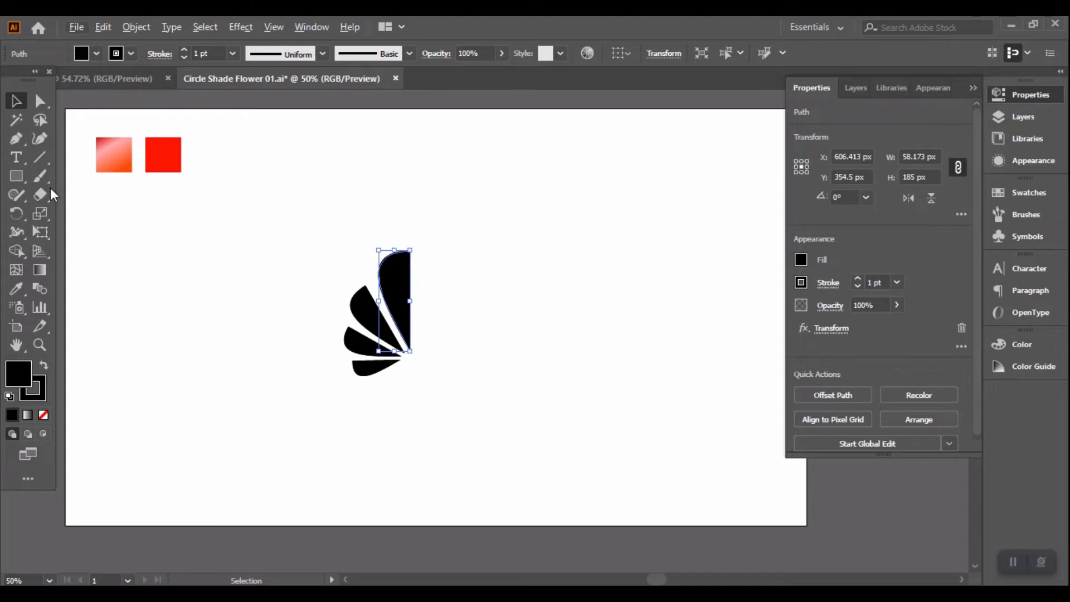
click(15, 138)
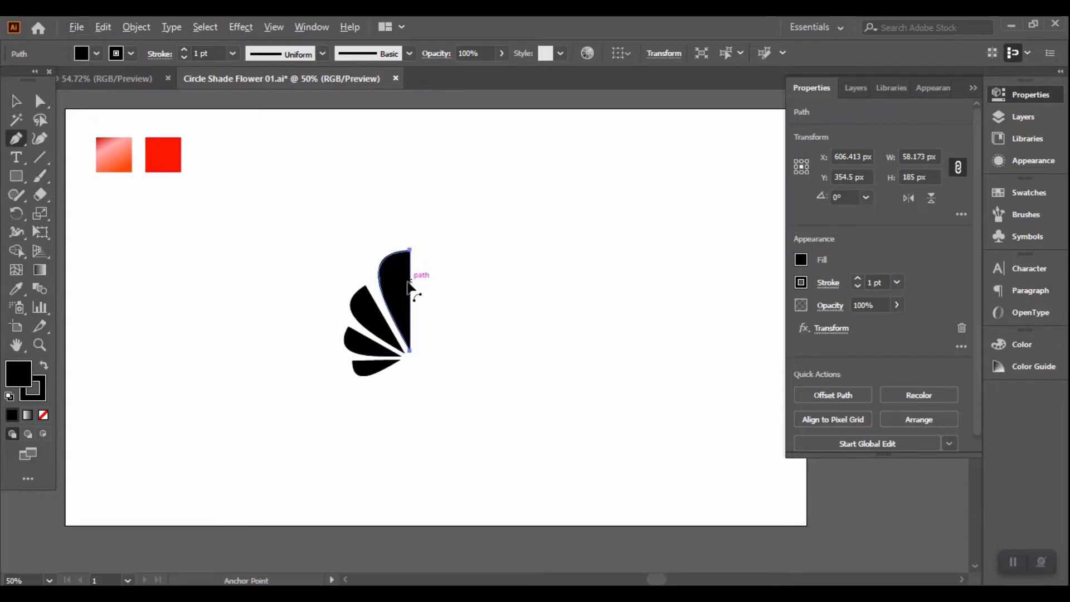
drag(412, 280, 417, 281)
key(alt)
drag(422, 273, 449, 280)
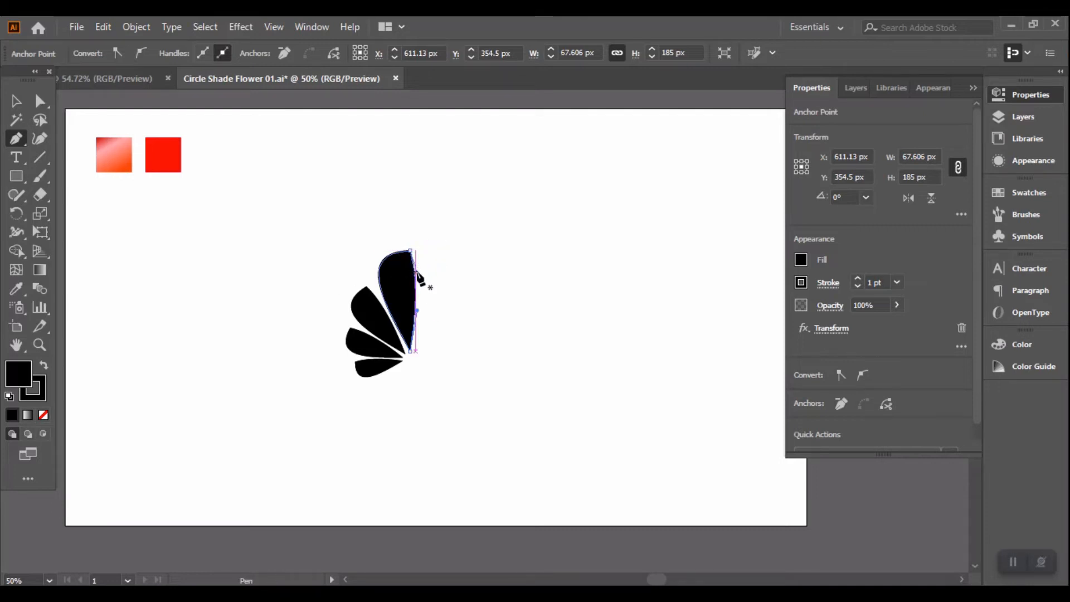
click(16, 102)
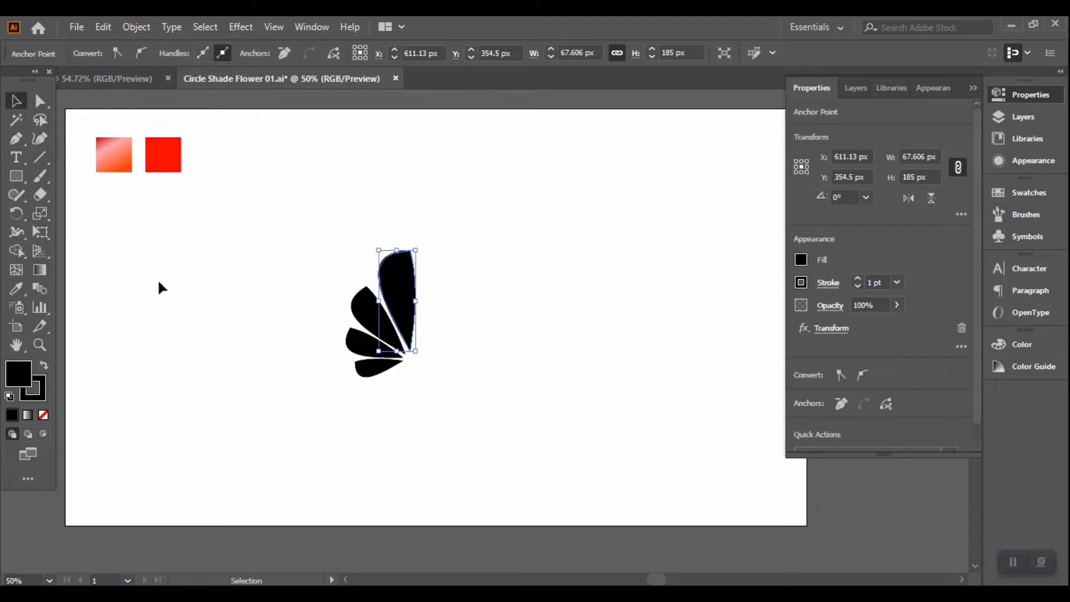
click(468, 300)
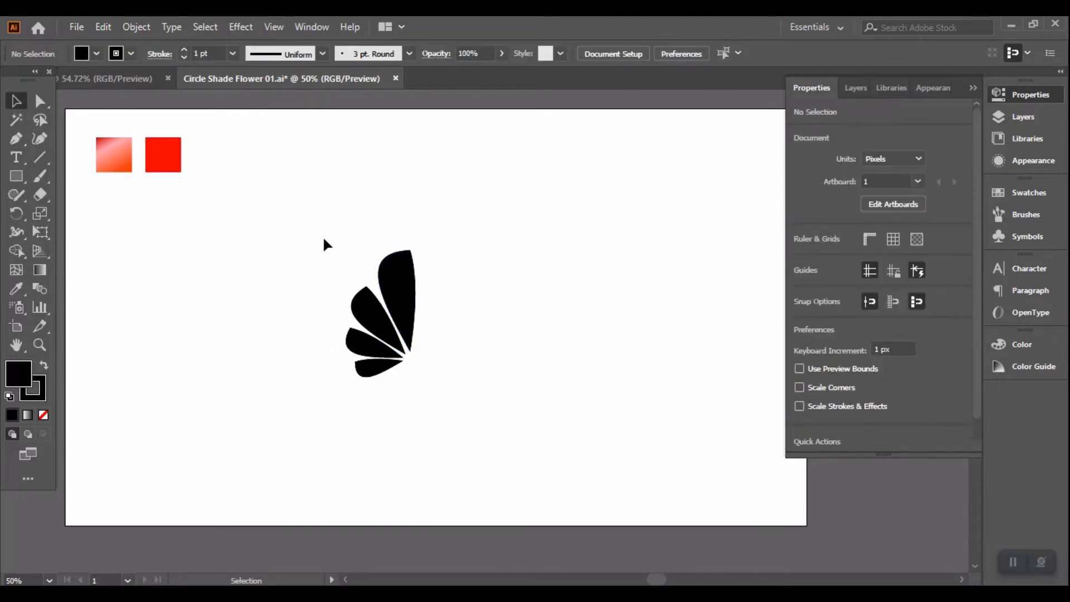
Step: Expand the appearance of the petal fan into separate shapes
drag(301, 224, 487, 309)
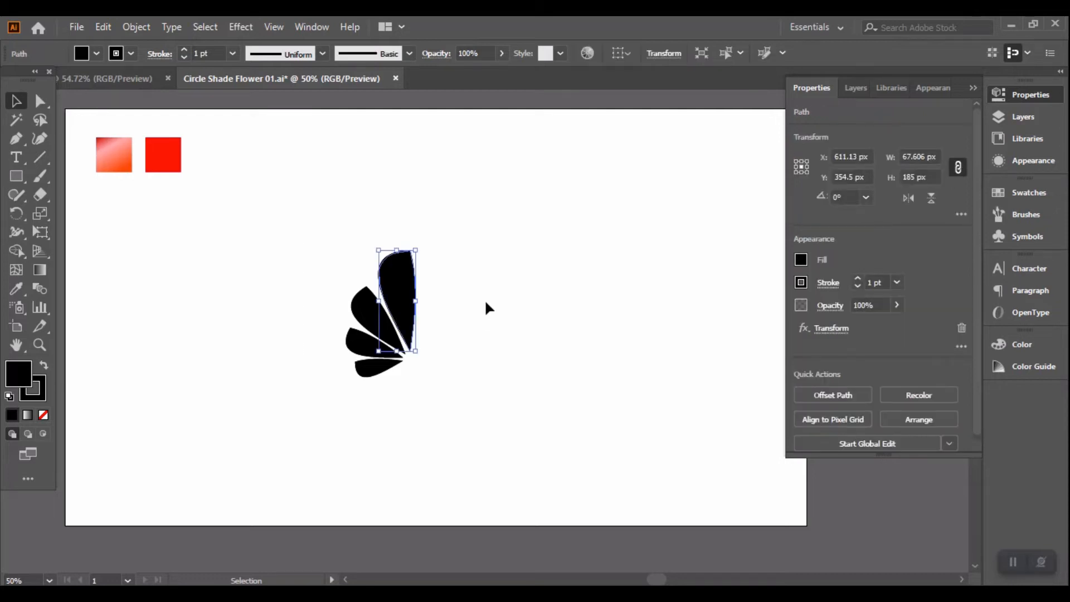
click(133, 31)
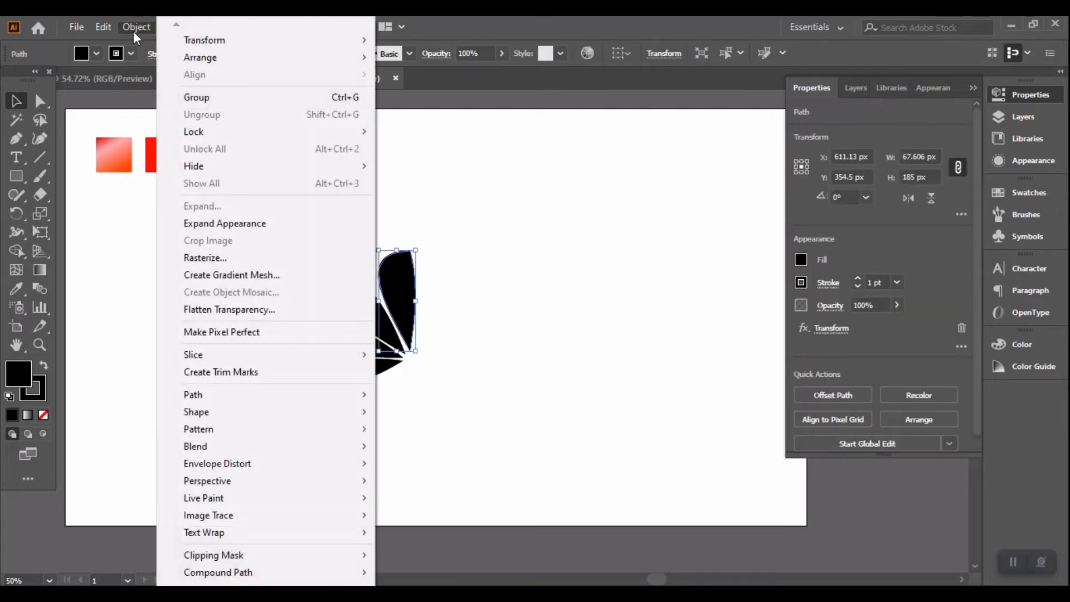
click(257, 223)
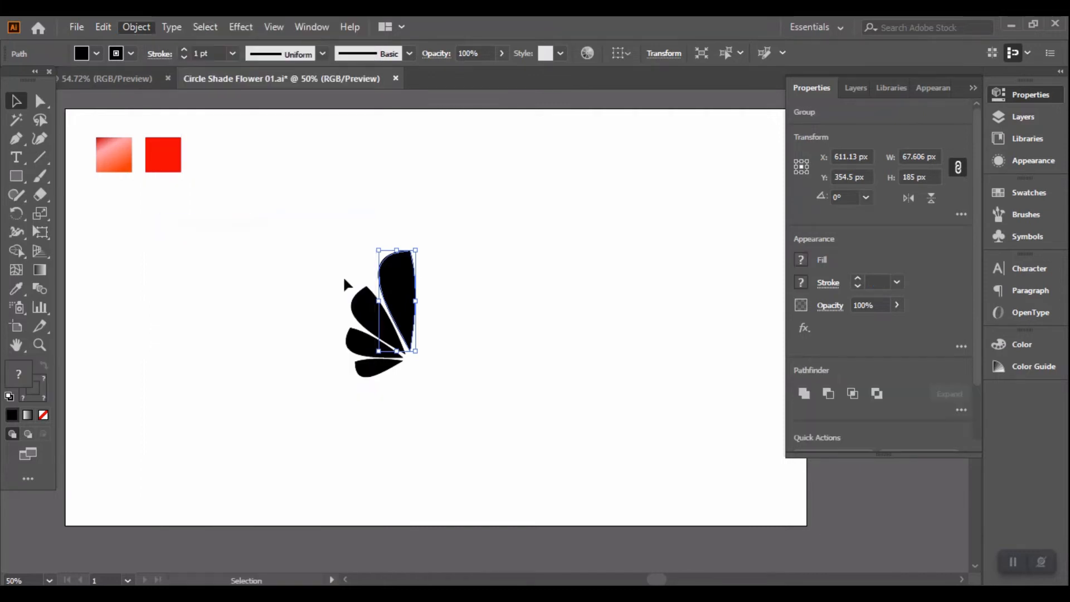
Step: Recolour all the petals by sampling the solid red square with the Eyedropper
drag(310, 209, 446, 418)
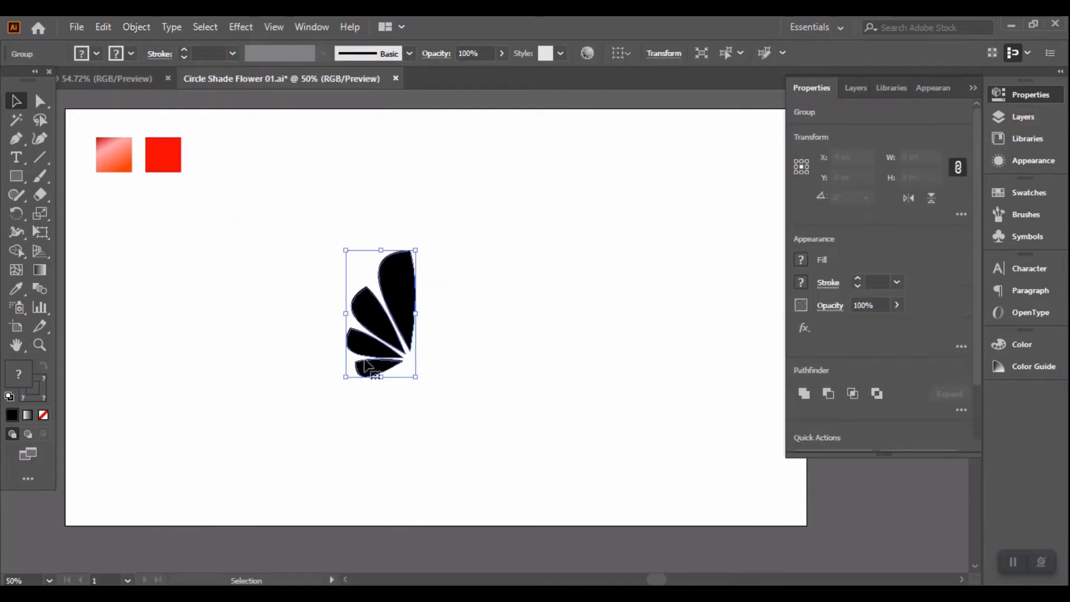
click(15, 290)
click(162, 155)
key(v)
click(273, 251)
Step: Paste a copy of the petal fan in front, mirrored horizontally and moved beside the original to form the other half of the flower
drag(303, 236, 440, 412)
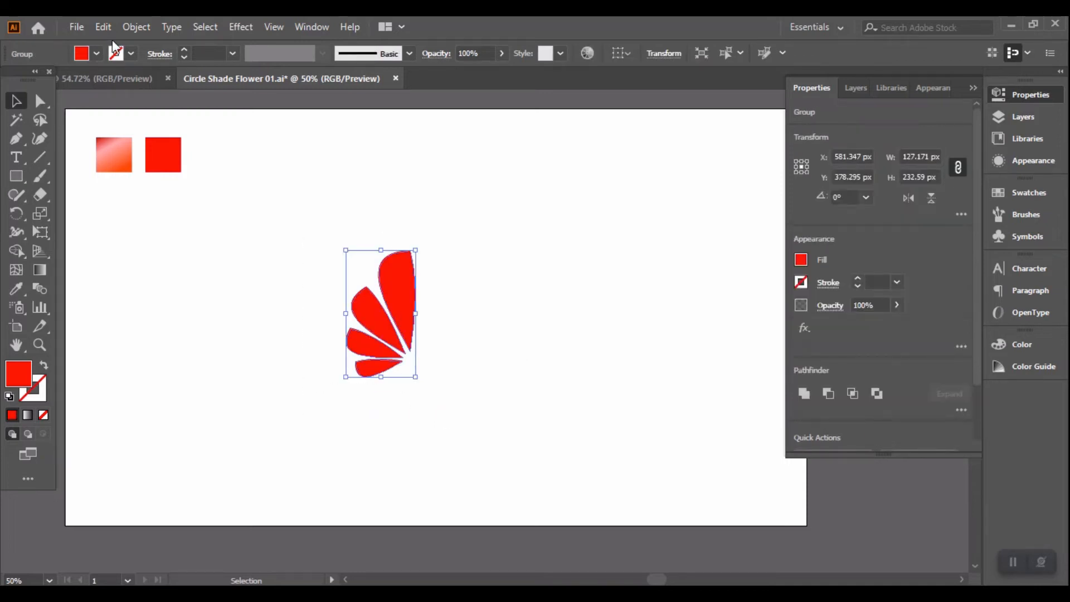
click(104, 27)
click(150, 107)
click(101, 23)
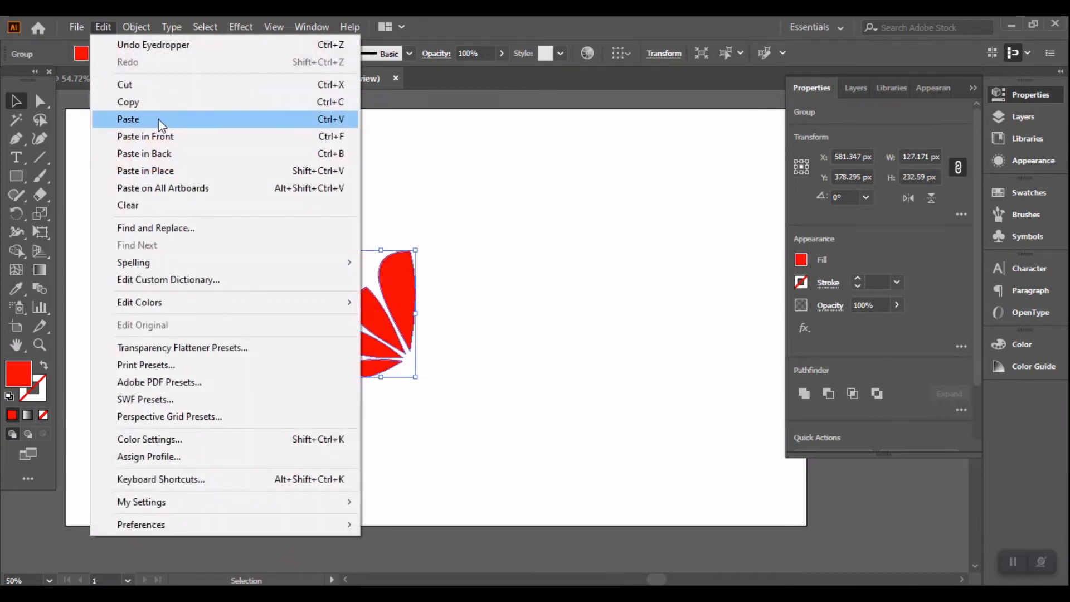
click(184, 136)
click(931, 198)
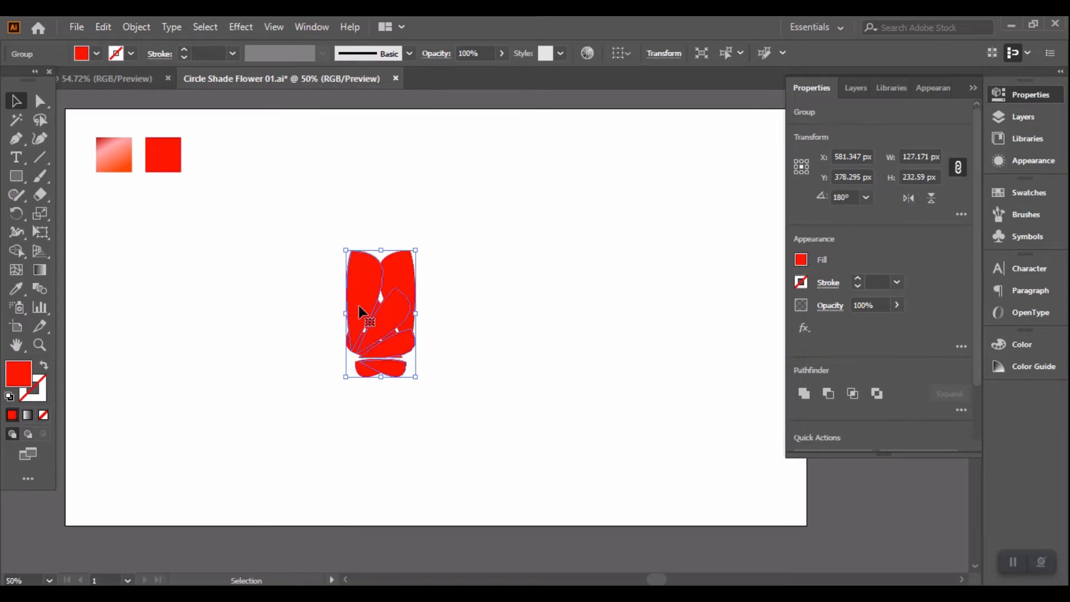
drag(357, 309, 432, 306)
click(456, 419)
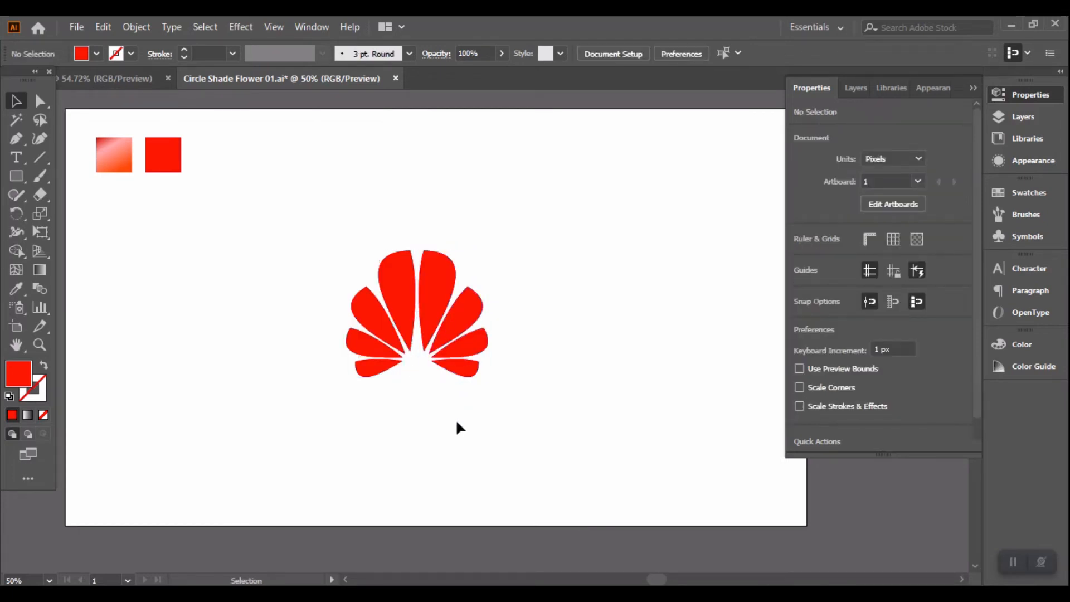
Step: Squash both petal halves together vertically from their upper edge to a height of about 206 px
drag(320, 231, 545, 415)
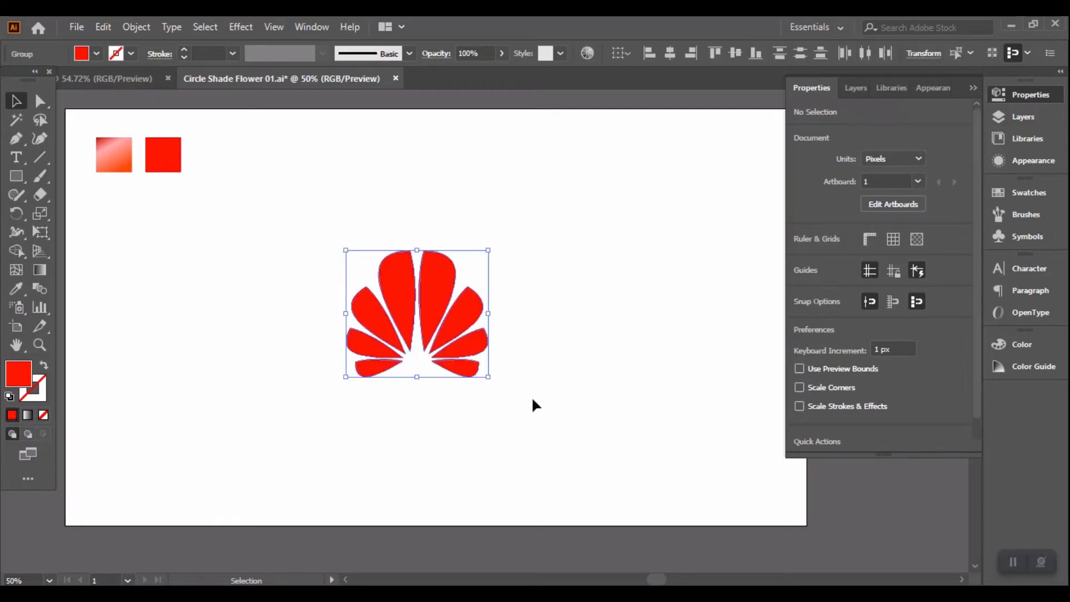
drag(417, 250, 416, 265)
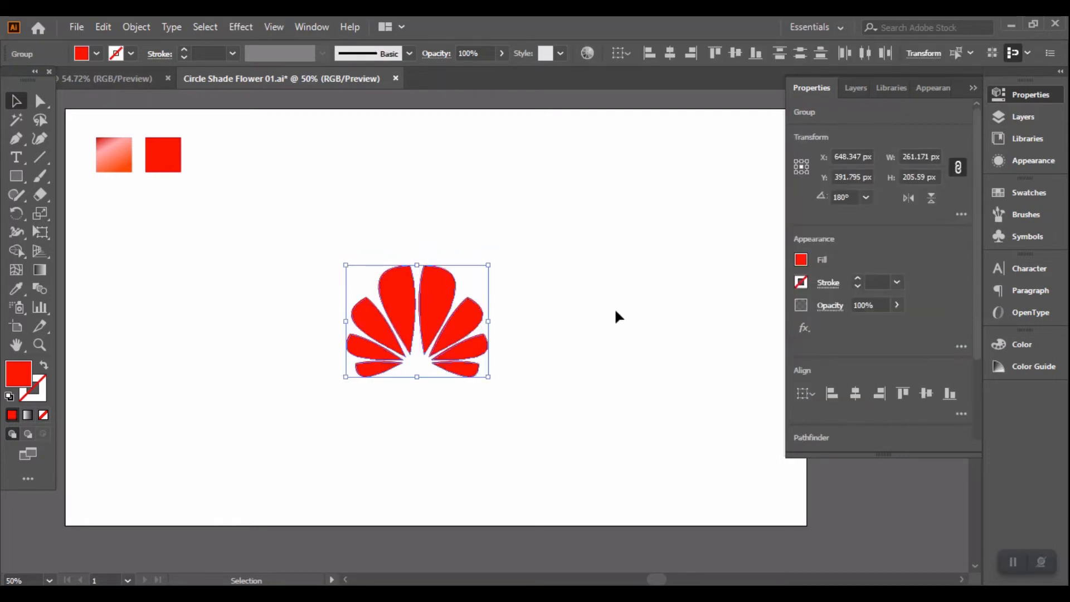
click(588, 407)
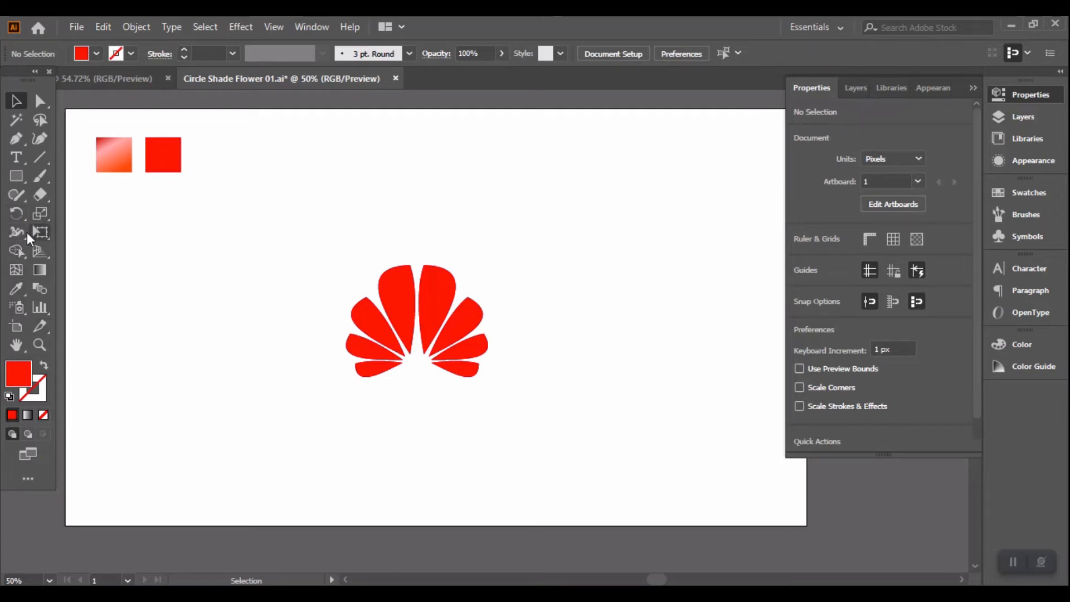
Step: Add the text HUAWEI as point type just below the petals
click(17, 159)
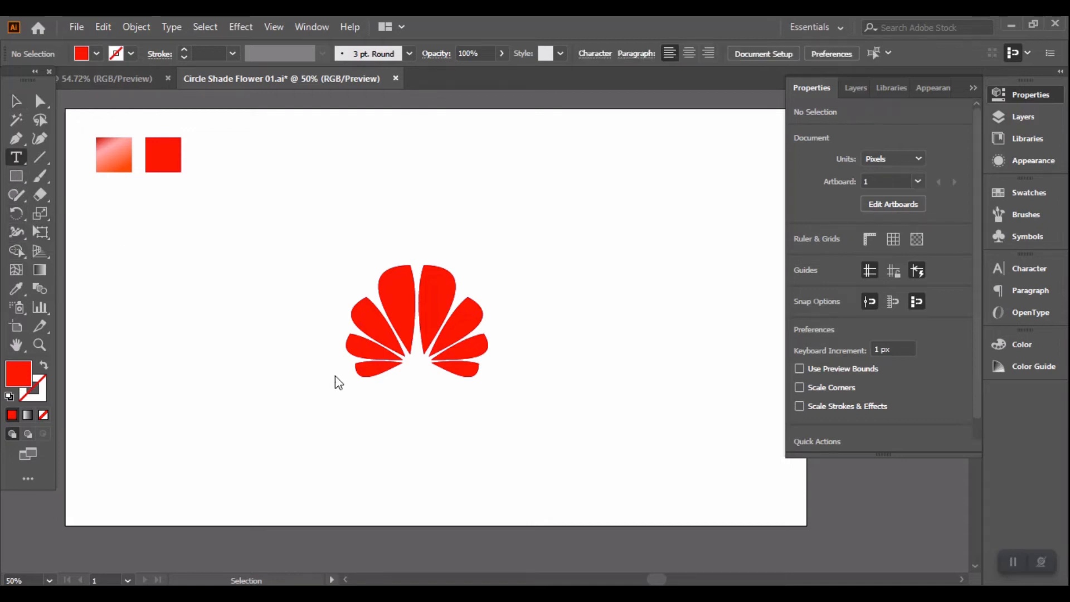
key(alt)
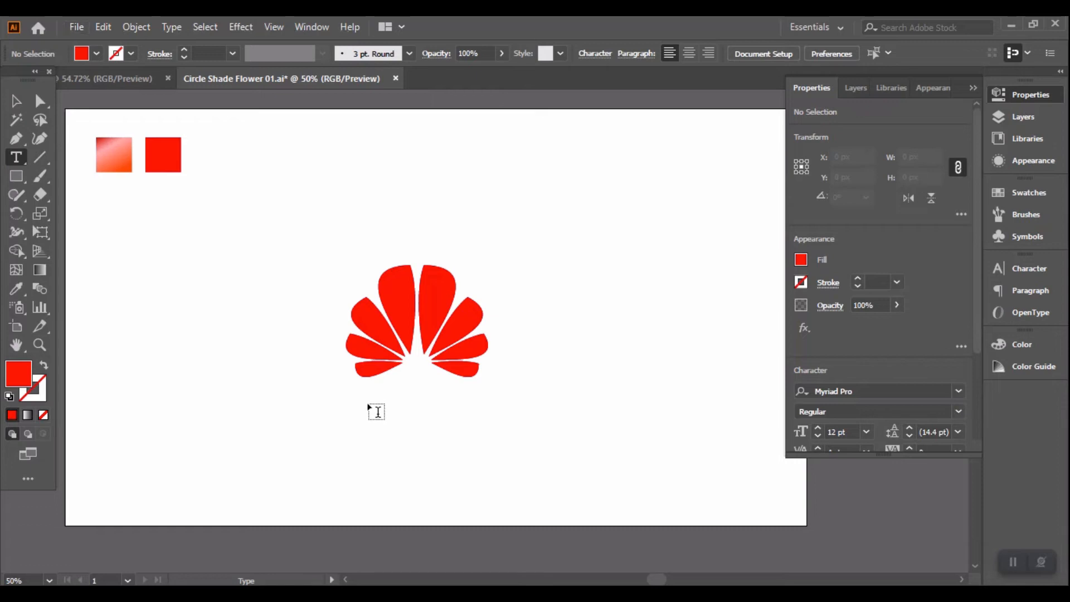
click(368, 401)
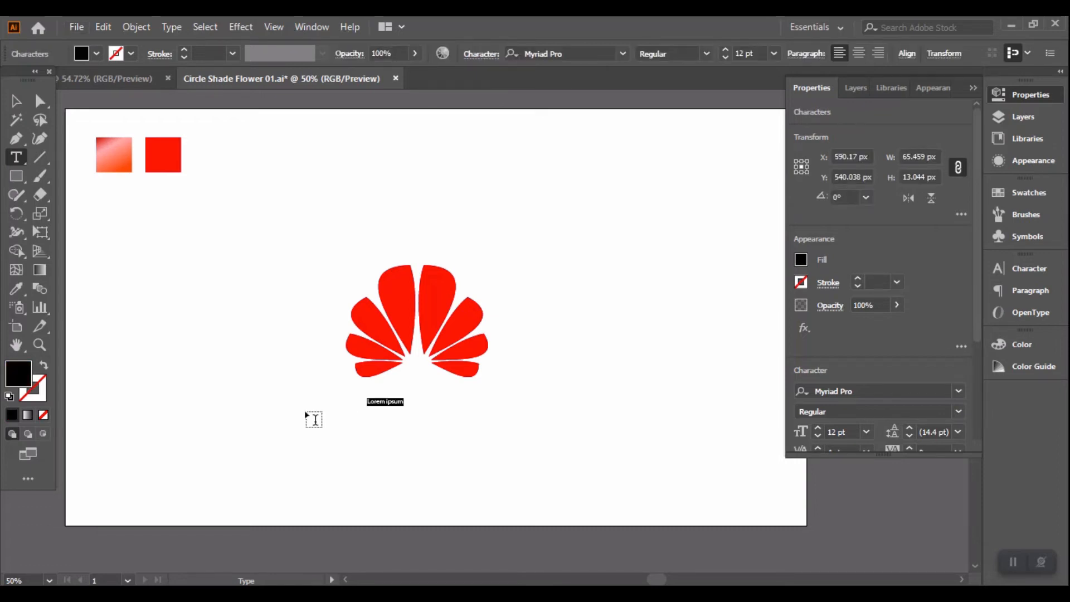
text(HU)
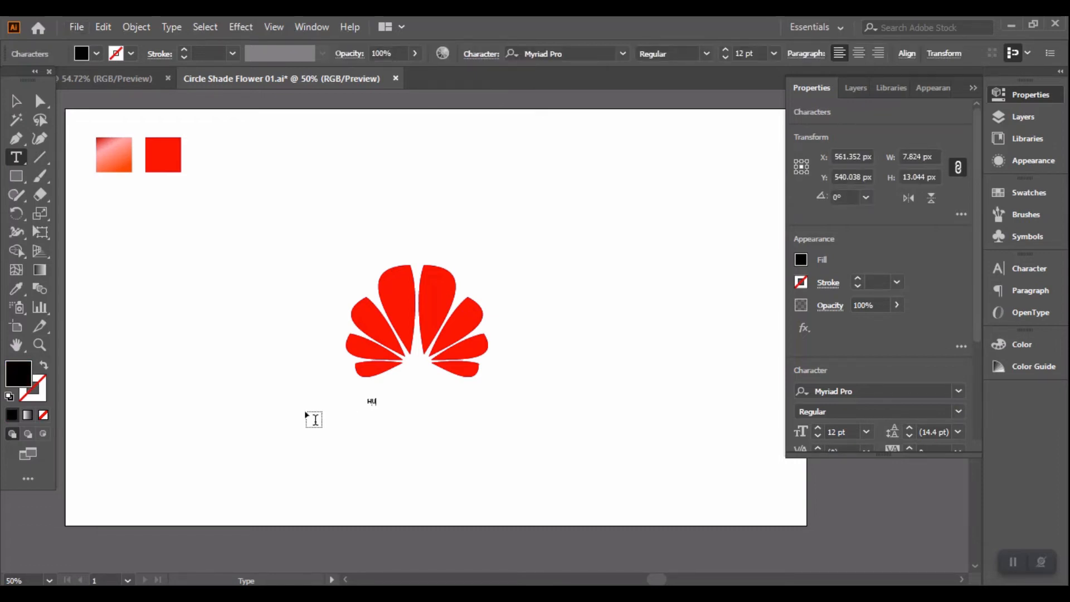
text(AWEI)
click(15, 101)
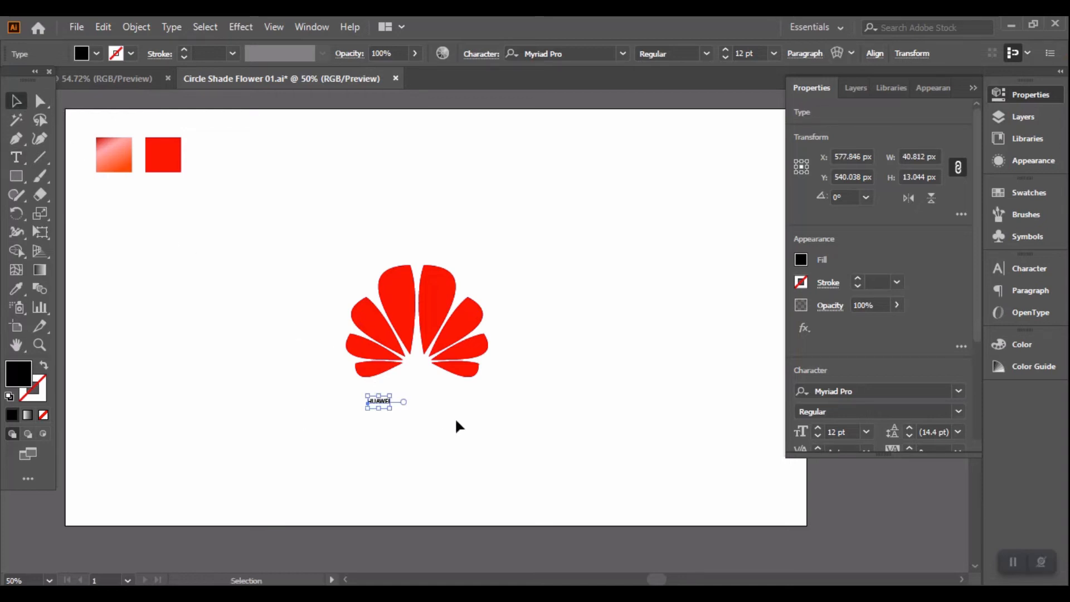
Step: Set the font size of the HUAWEI text to 50 pt
scroll(455, 417, up, 2)
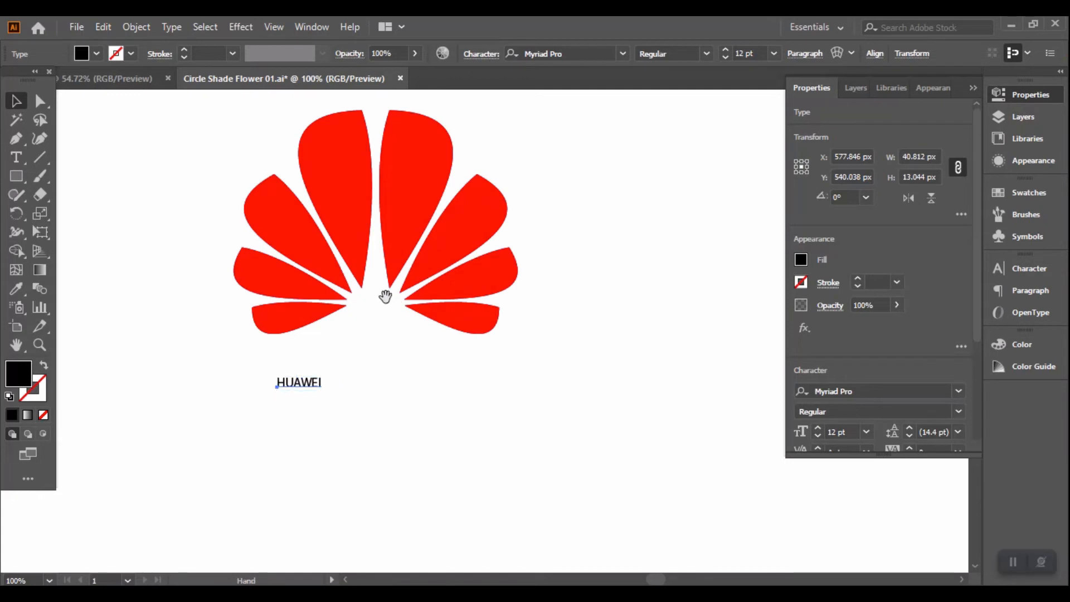
drag(404, 350, 417, 398)
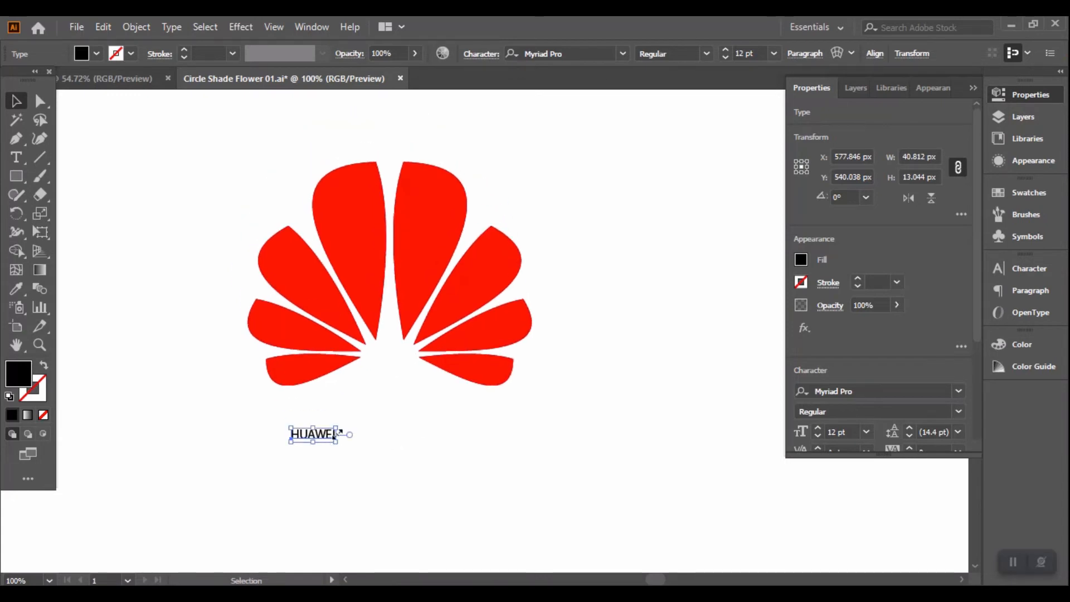
click(752, 53)
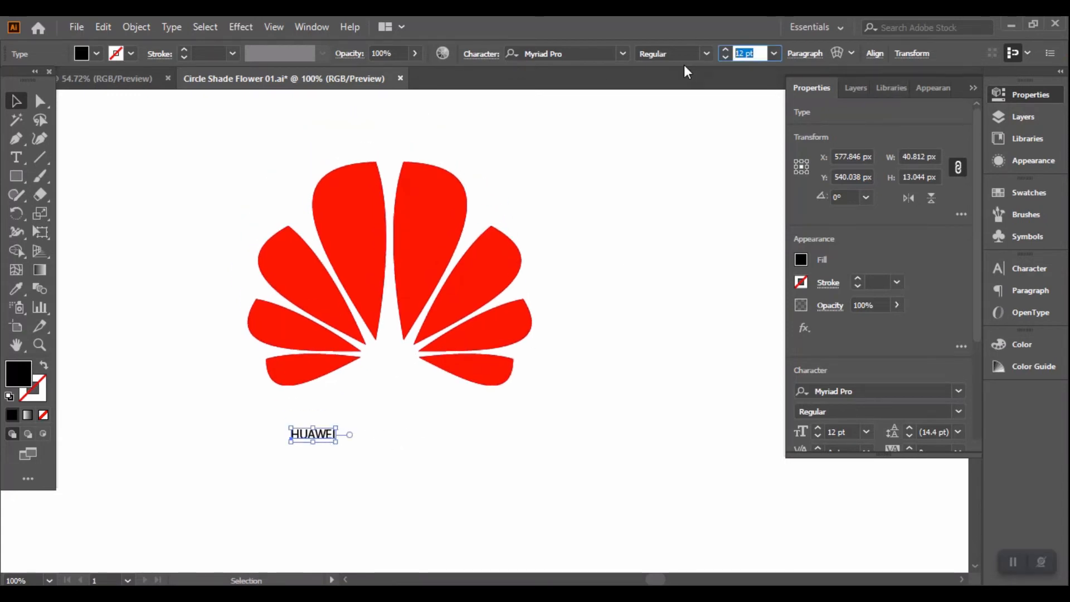
text(50)
key(Return)
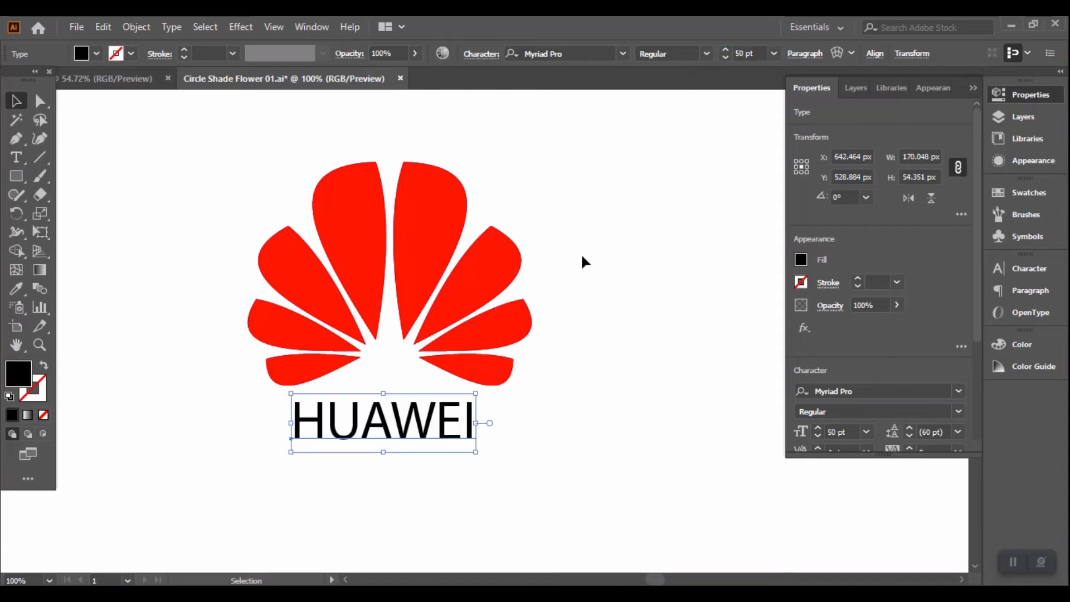
Step: Change the HUAWEI text's font to Futura Md BT Bold and shift the text slightly up and left, closer beneath the petals
click(589, 53)
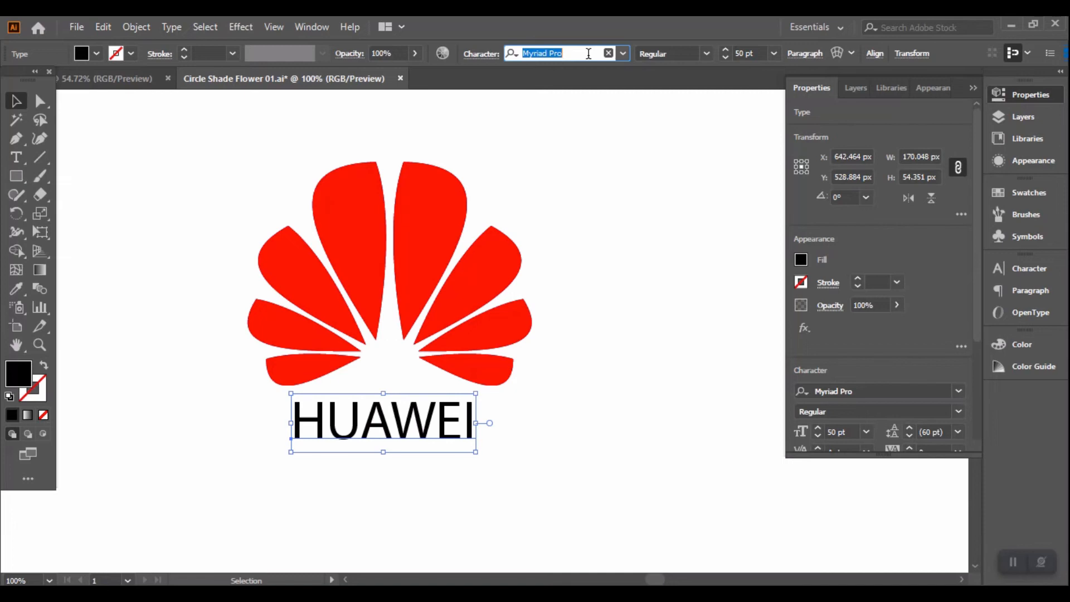
text(FU)
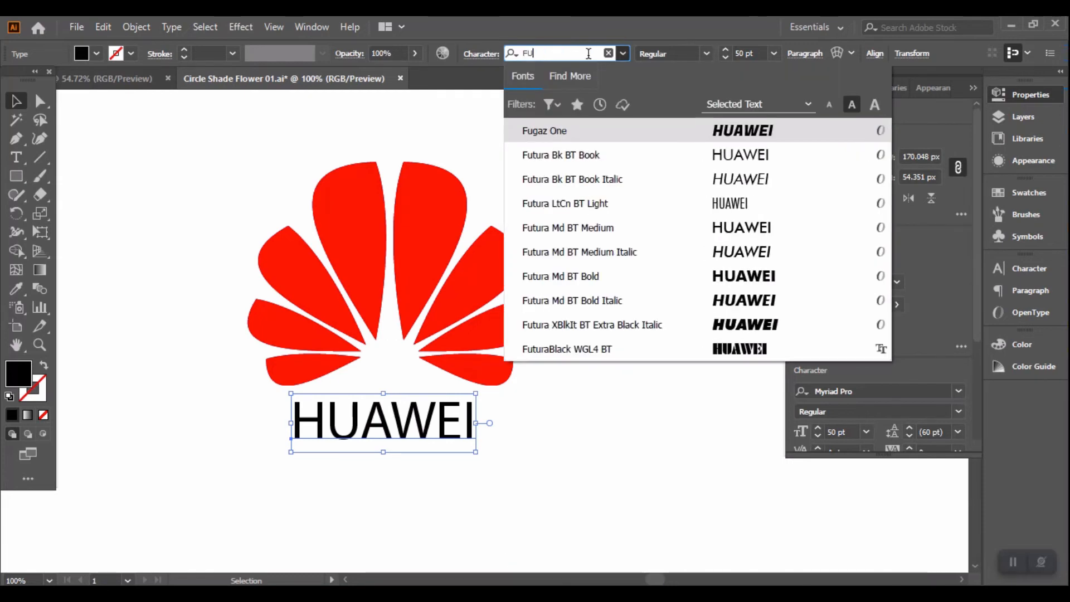
text(T)
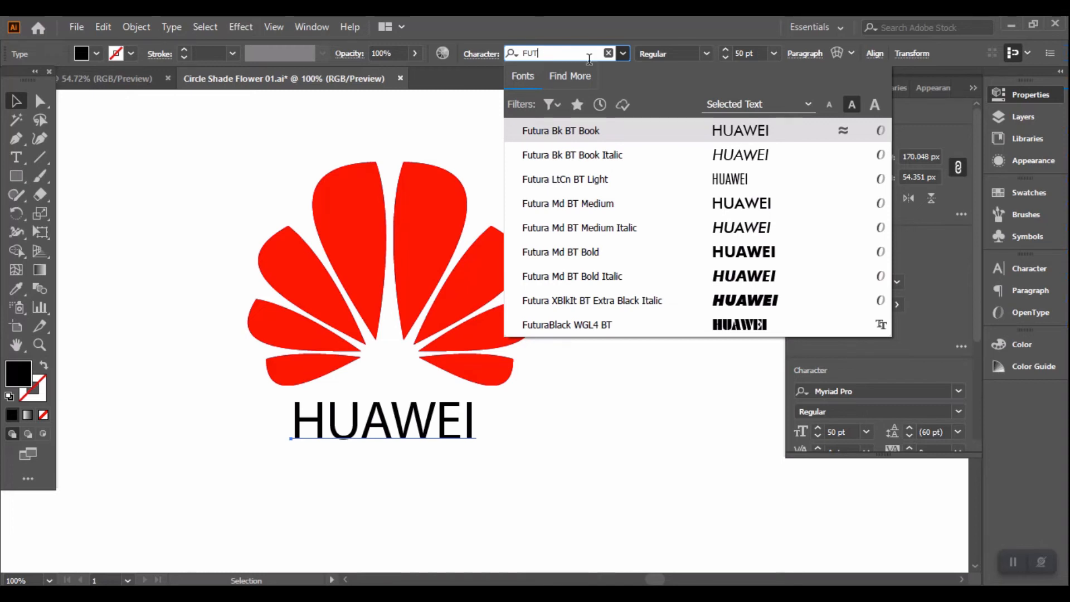
click(587, 254)
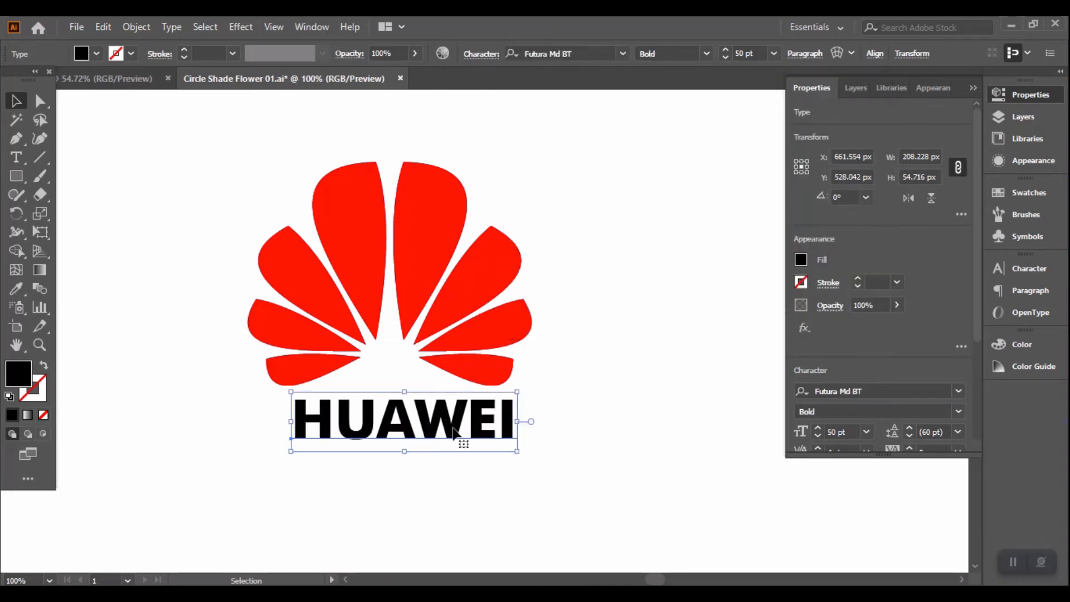
drag(452, 426, 447, 426)
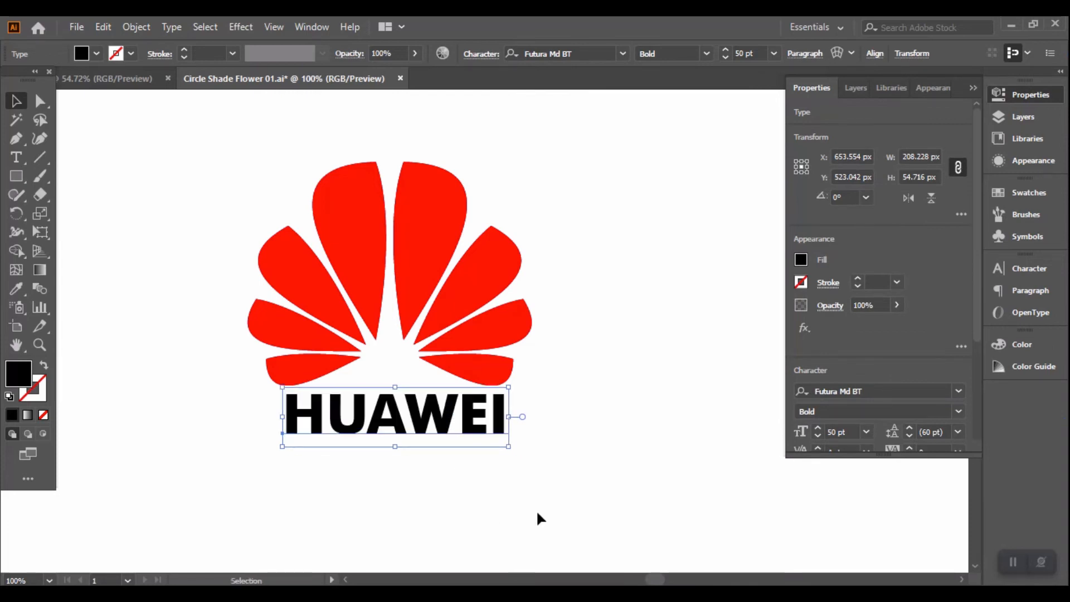
click(581, 369)
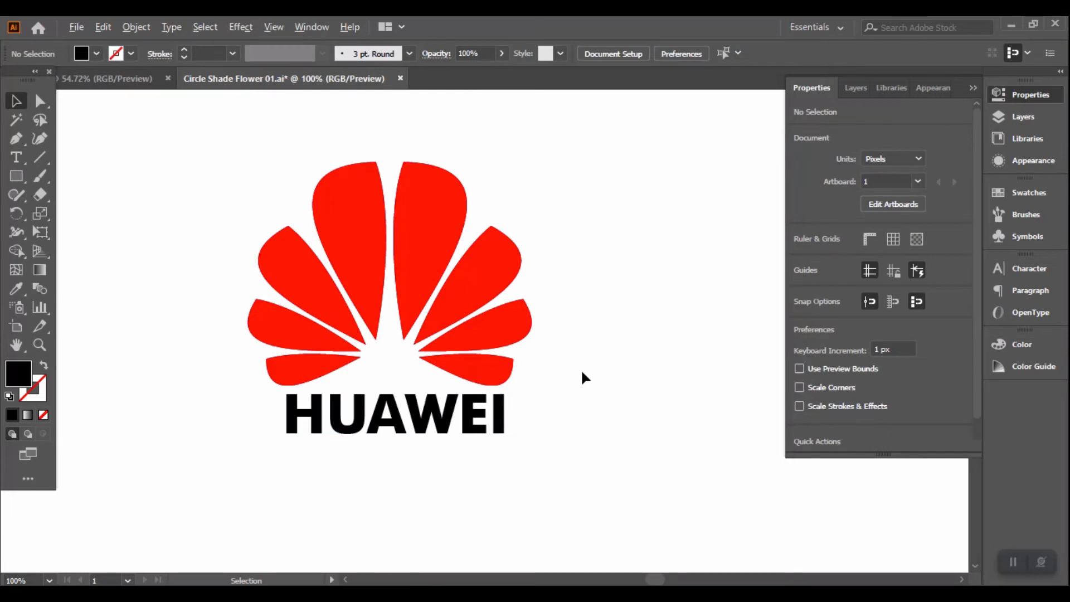
scroll(581, 369, down, 1)
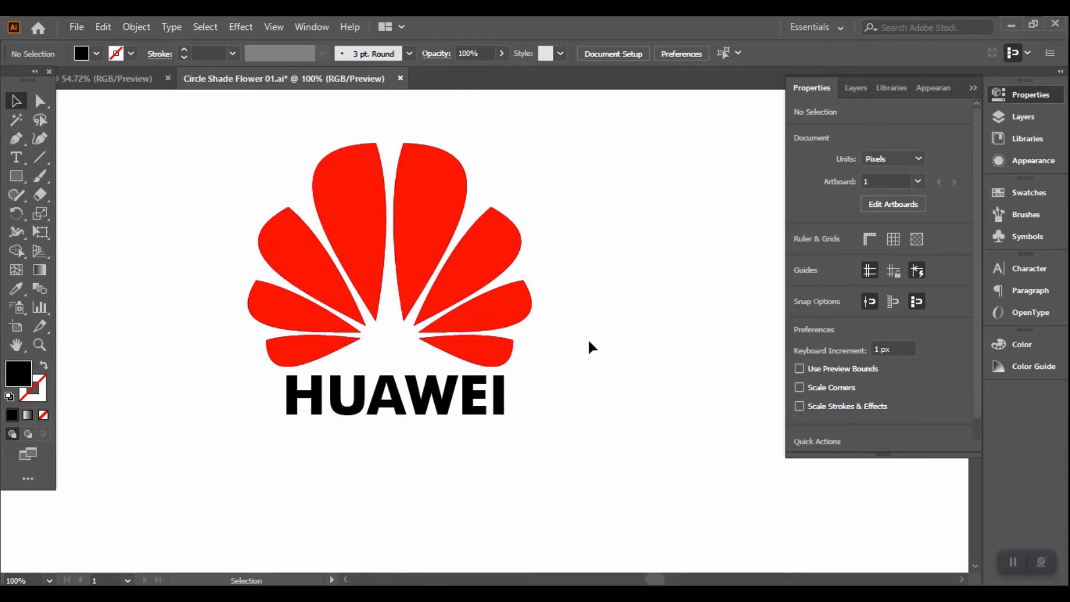
drag(228, 125, 563, 372)
right_click(426, 232)
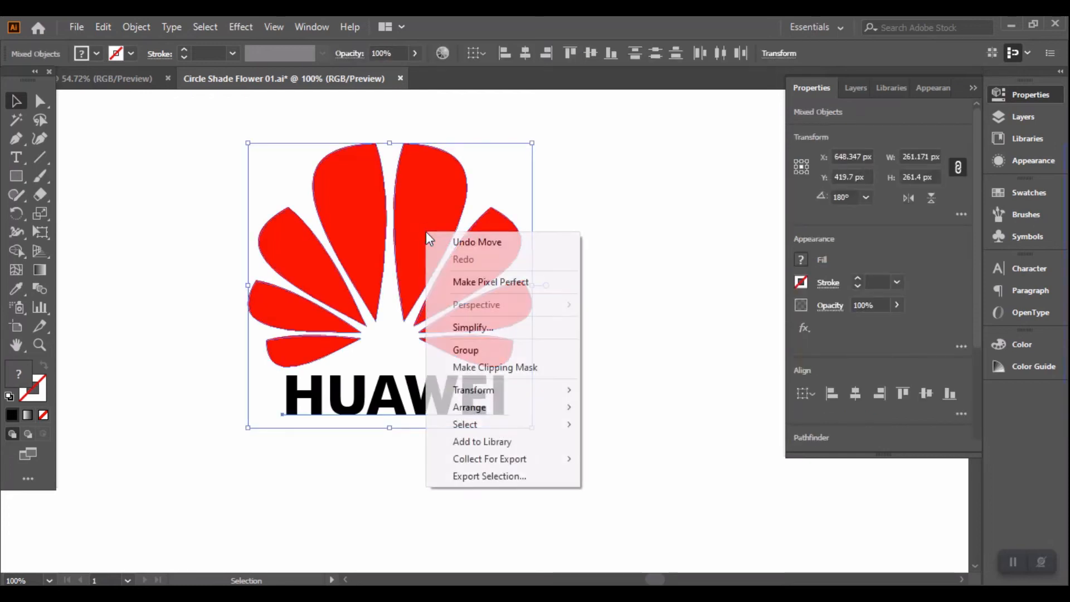
click(208, 359)
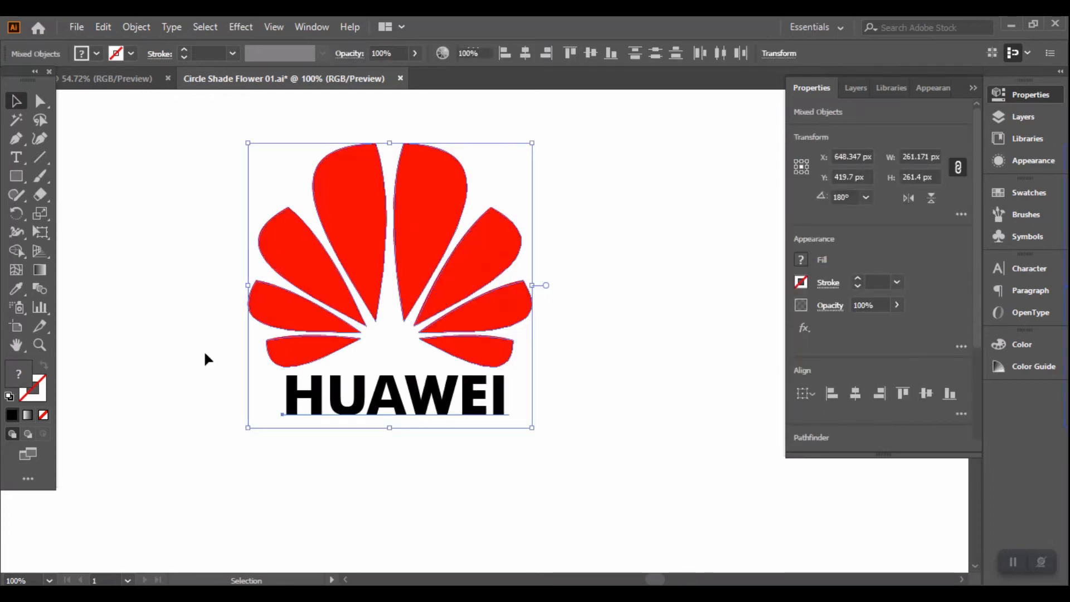
click(488, 479)
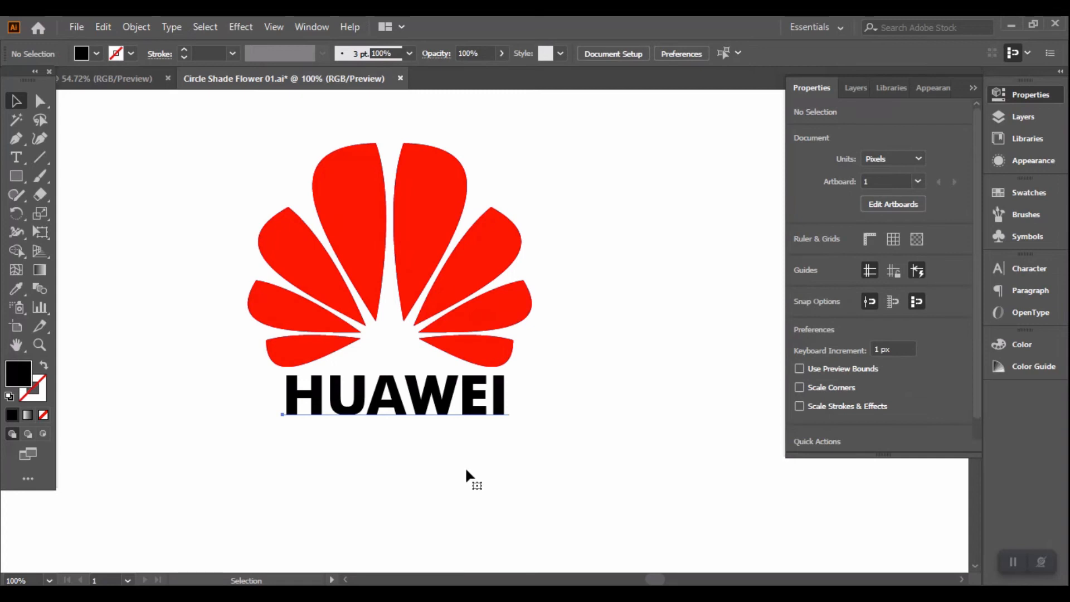
Step: Move the HUAWEI text down clear of the petals and group both petal halves
click(484, 414)
drag(478, 426, 478, 450)
drag(545, 388, 219, 127)
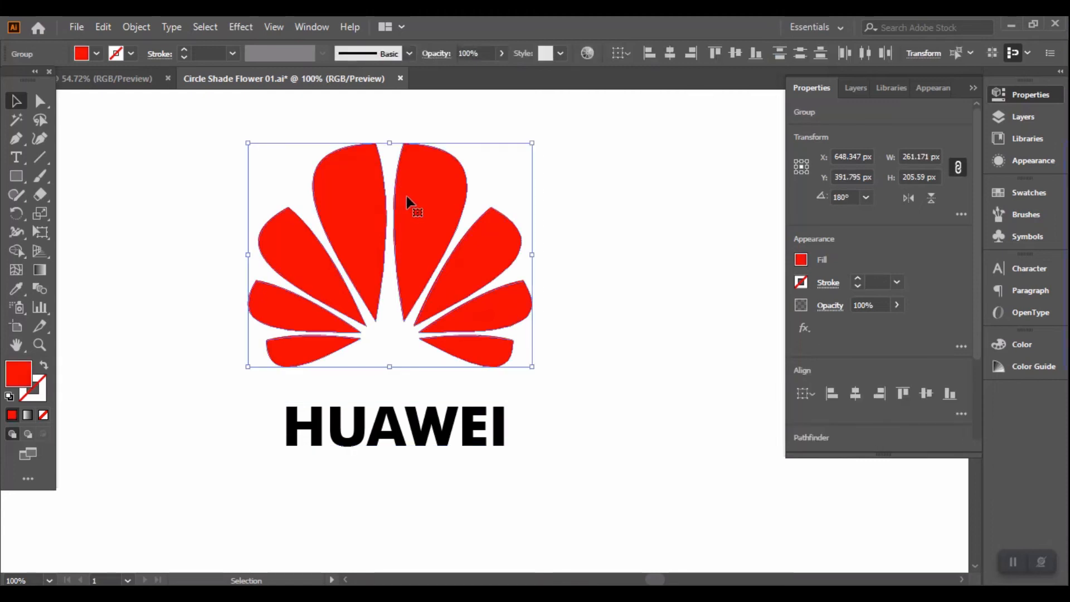
right_click(408, 197)
click(459, 313)
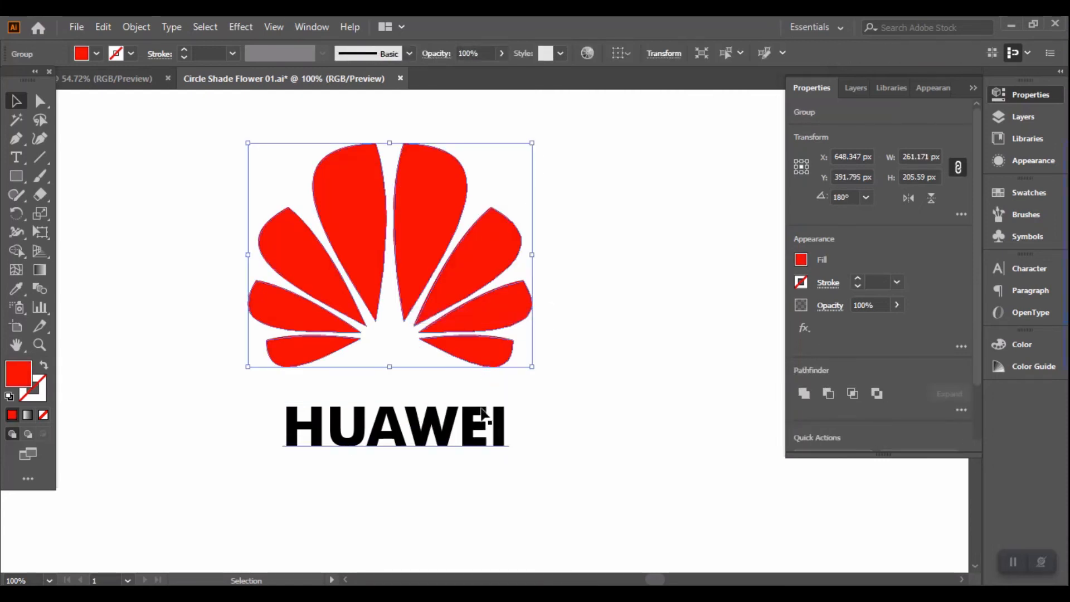
Step: Move the HUAWEI text back up close beneath the petals and centre-align it horizontally with the petal group
drag(470, 437, 467, 418)
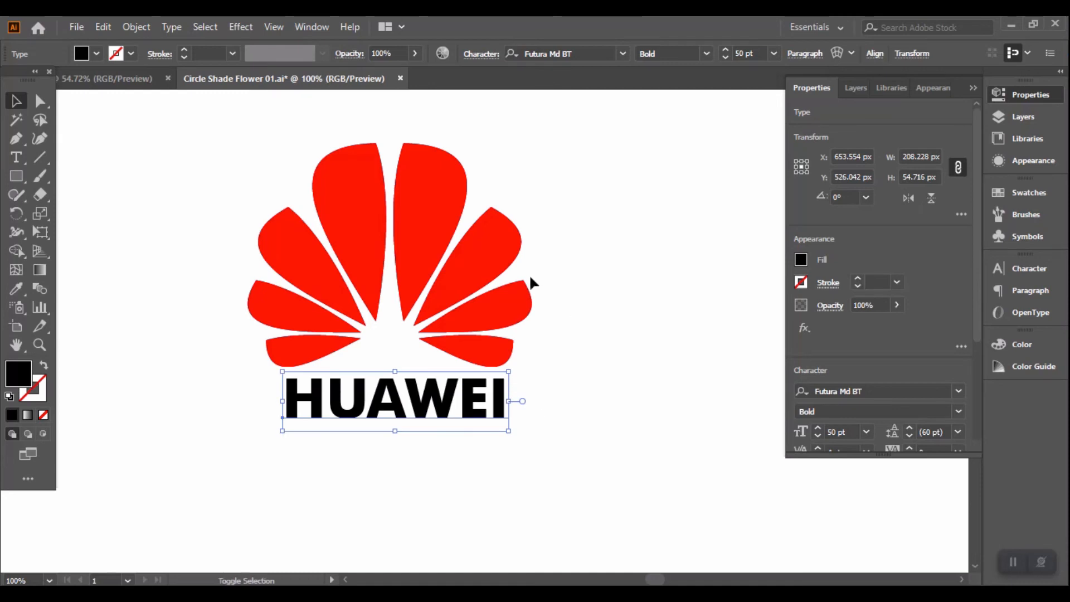
shift+click(486, 255)
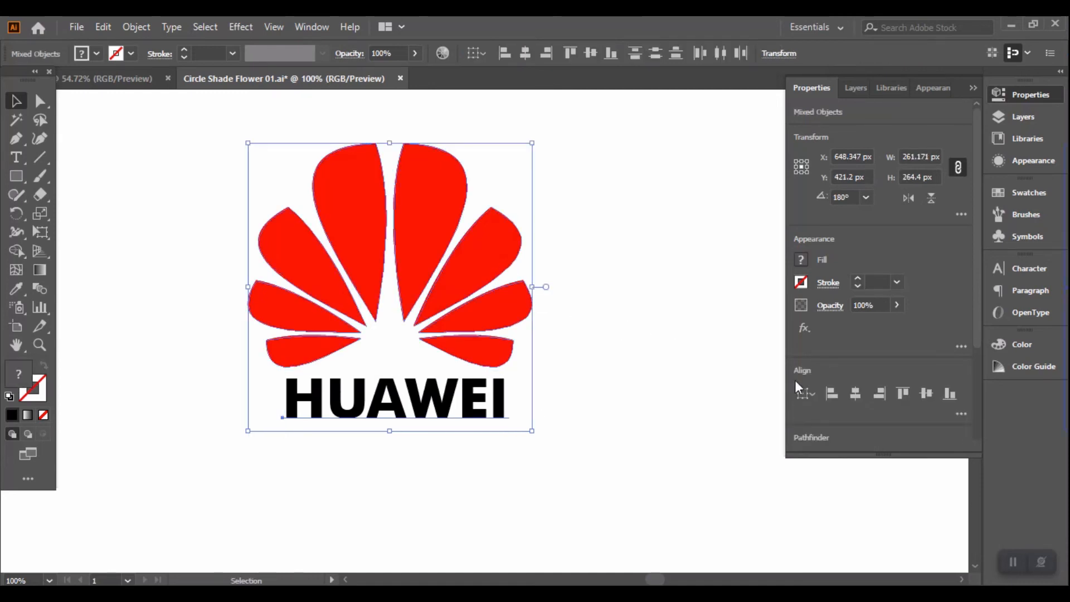
click(854, 395)
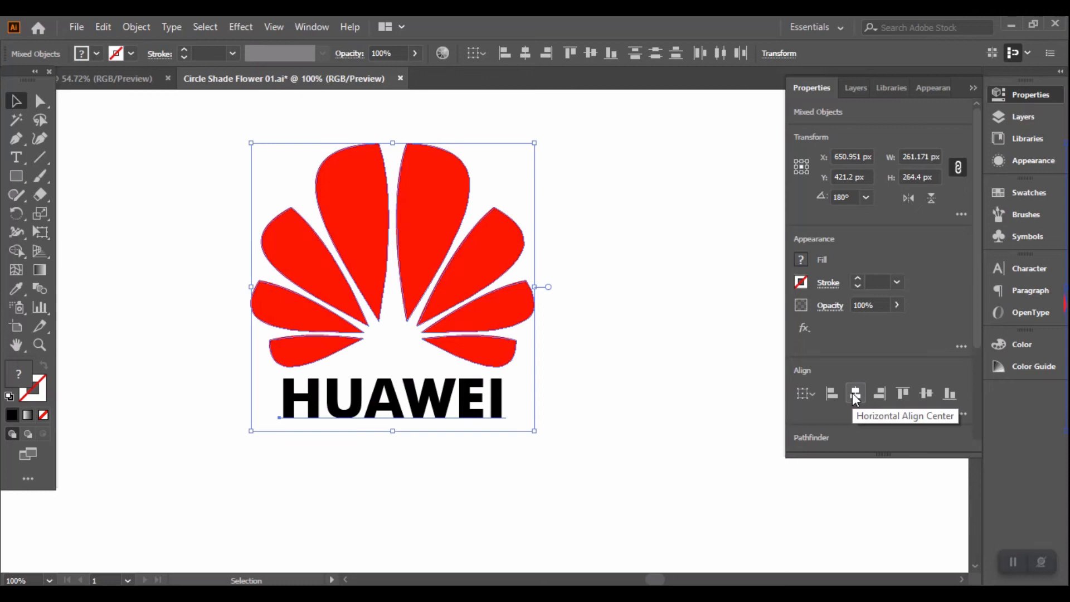
click(606, 339)
Step: Duplicate the complete logo with its text and place the copy to the left of the original
key(ctrl+minus)
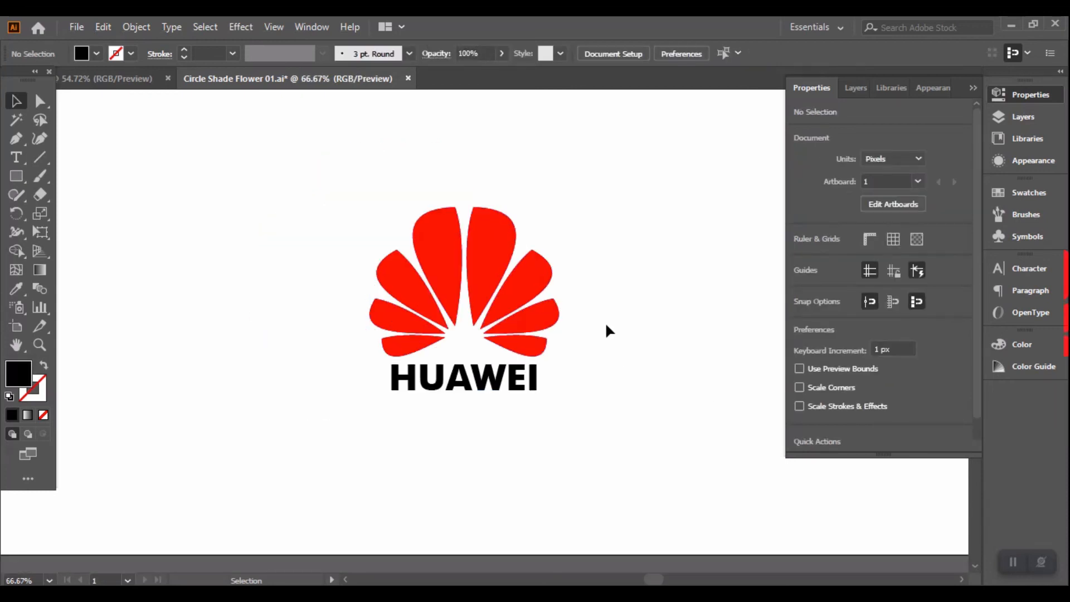
key(ctrl+minus)
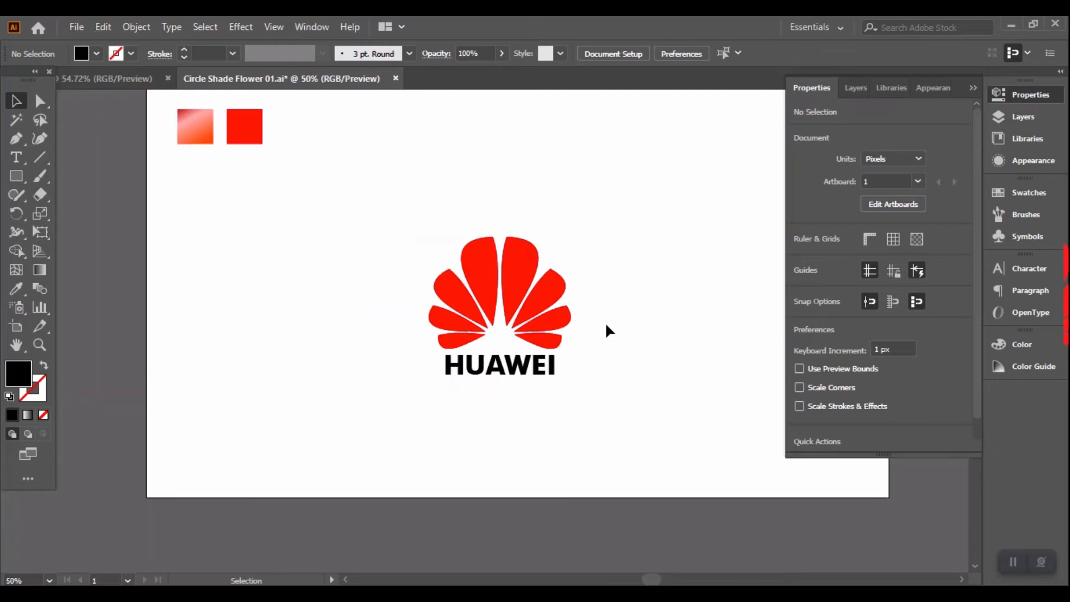
drag(599, 236, 533, 273)
drag(330, 241, 507, 373)
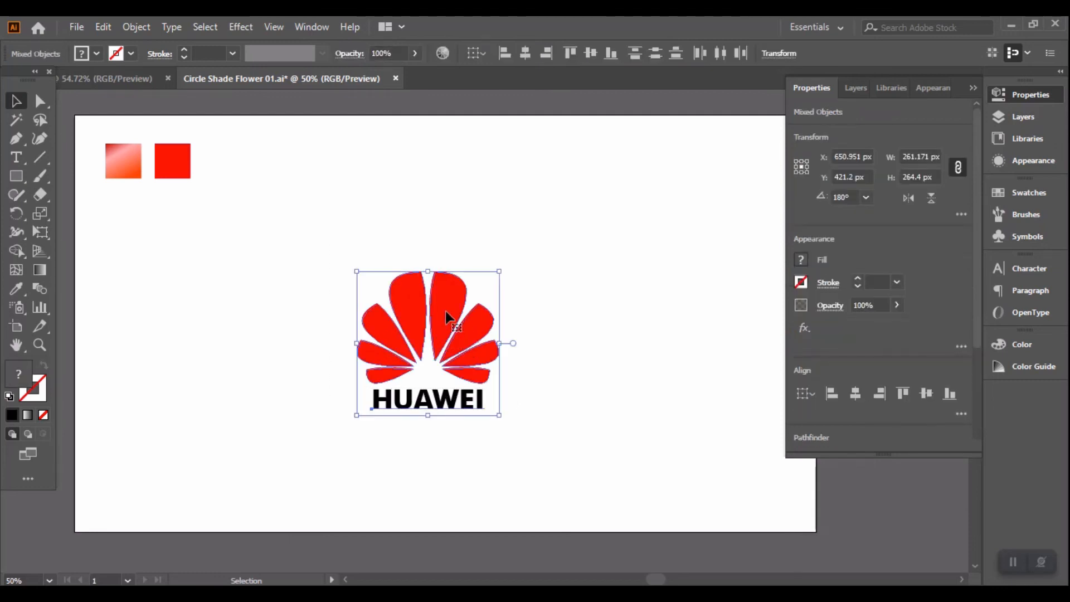
drag(446, 311, 273, 309)
click(359, 253)
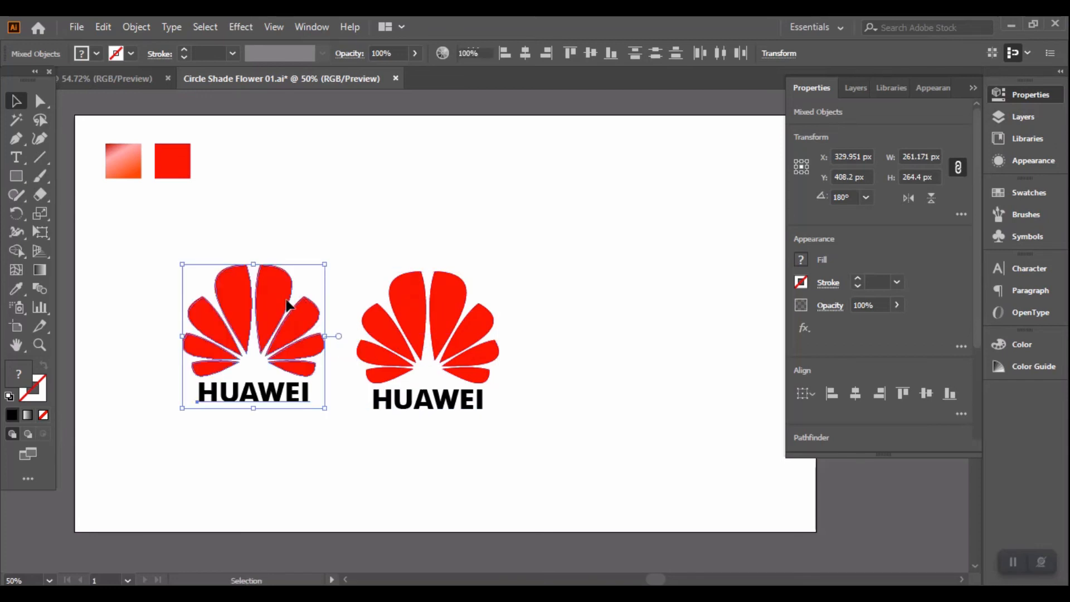
Step: Fill the petal group of the copied logo with the gradient sampled from the prepared gradient square
click(271, 328)
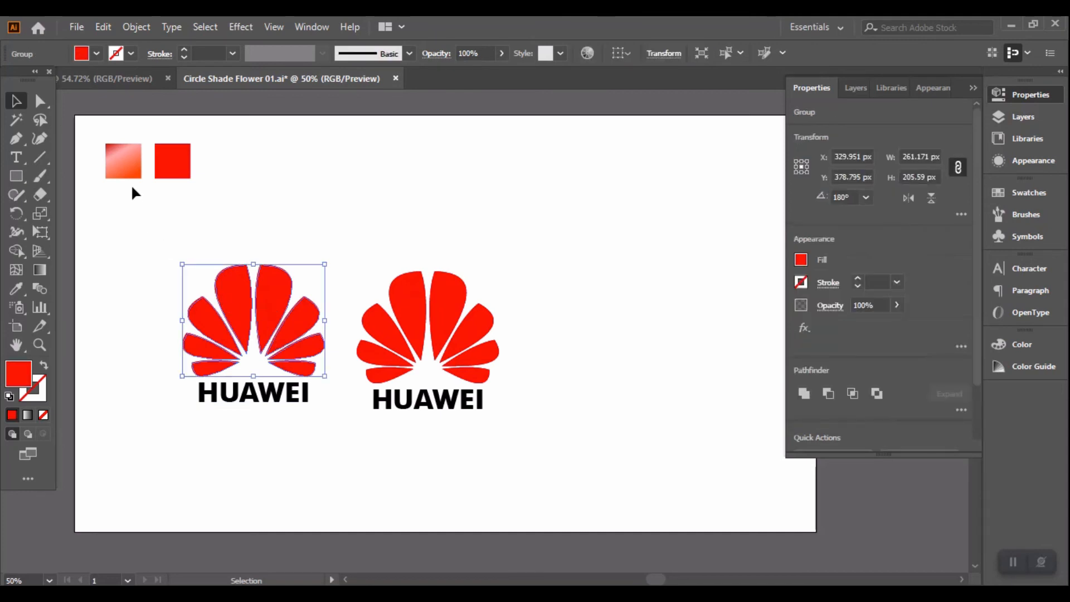
click(13, 290)
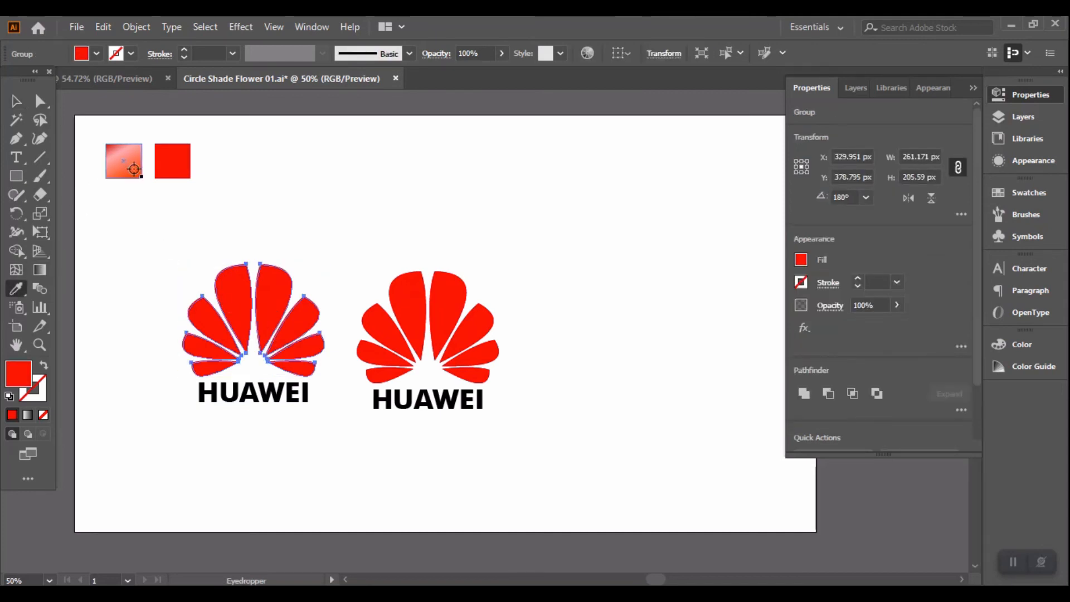
click(15, 101)
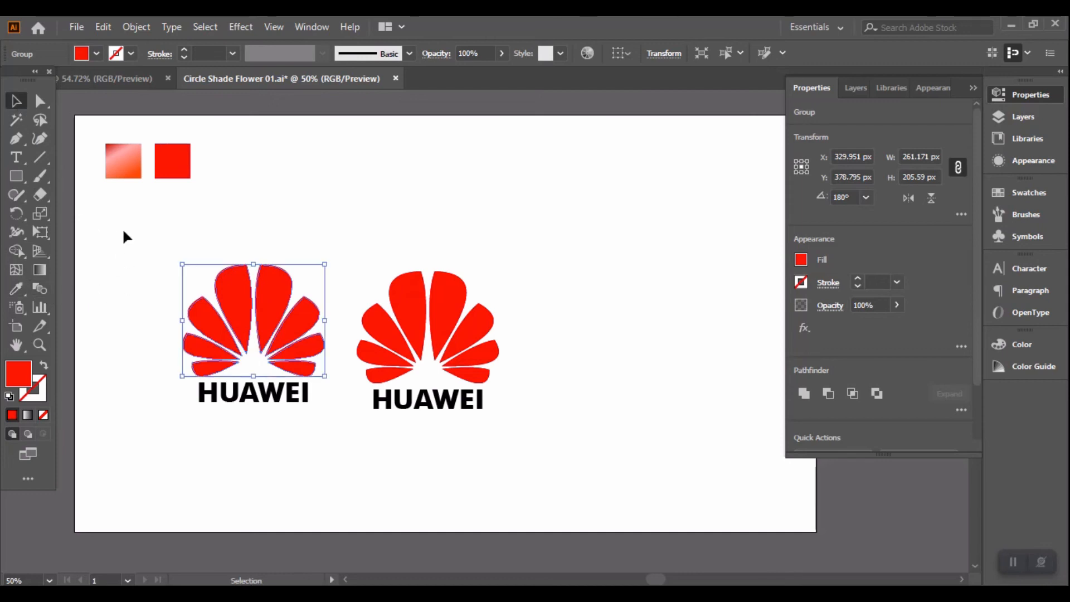
click(20, 285)
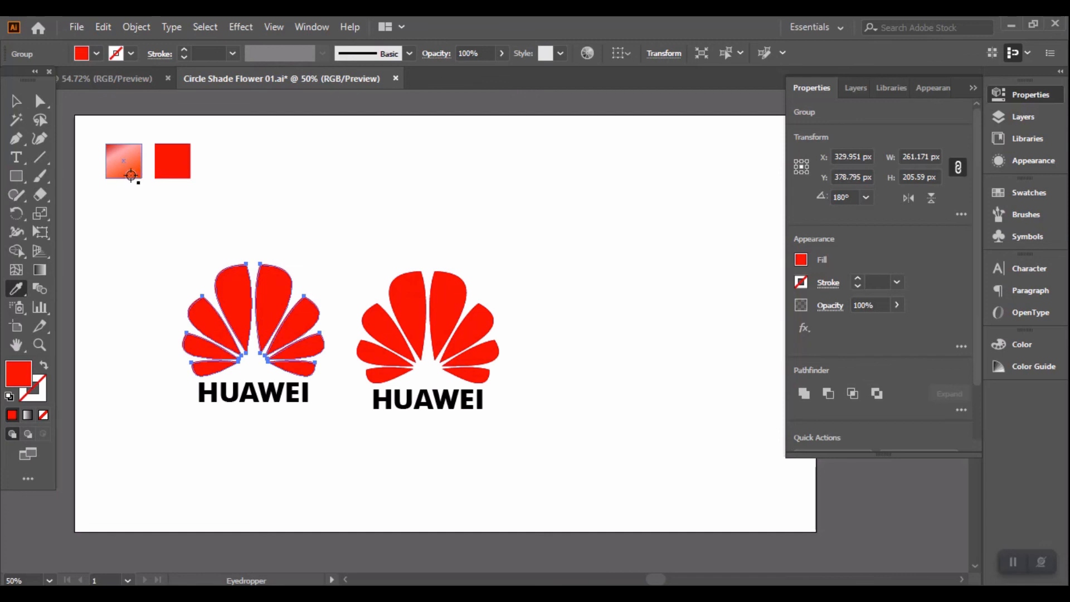
key(ctrl)
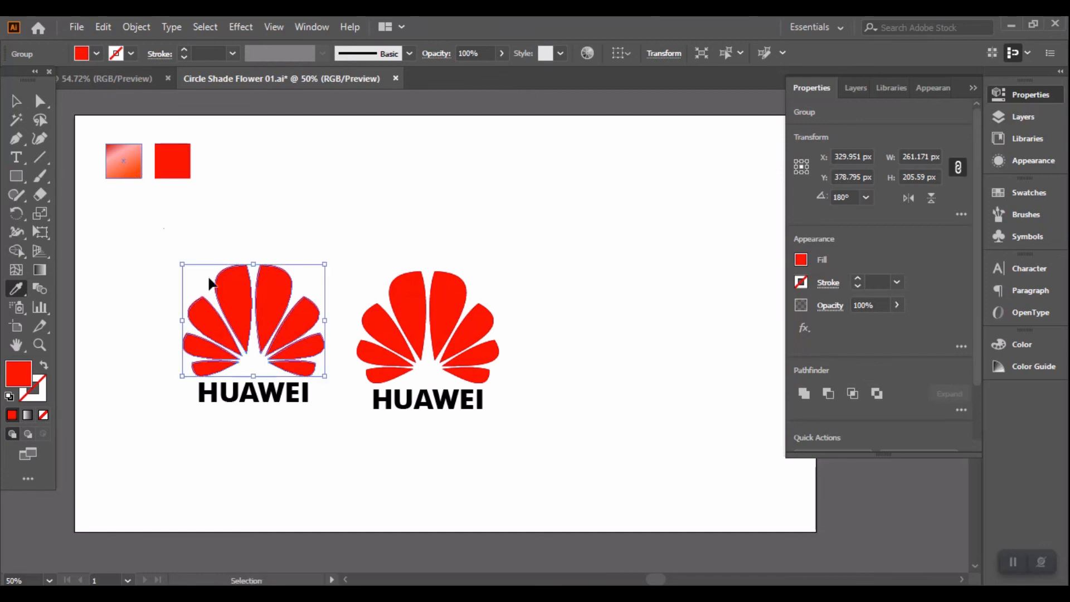
click(127, 168)
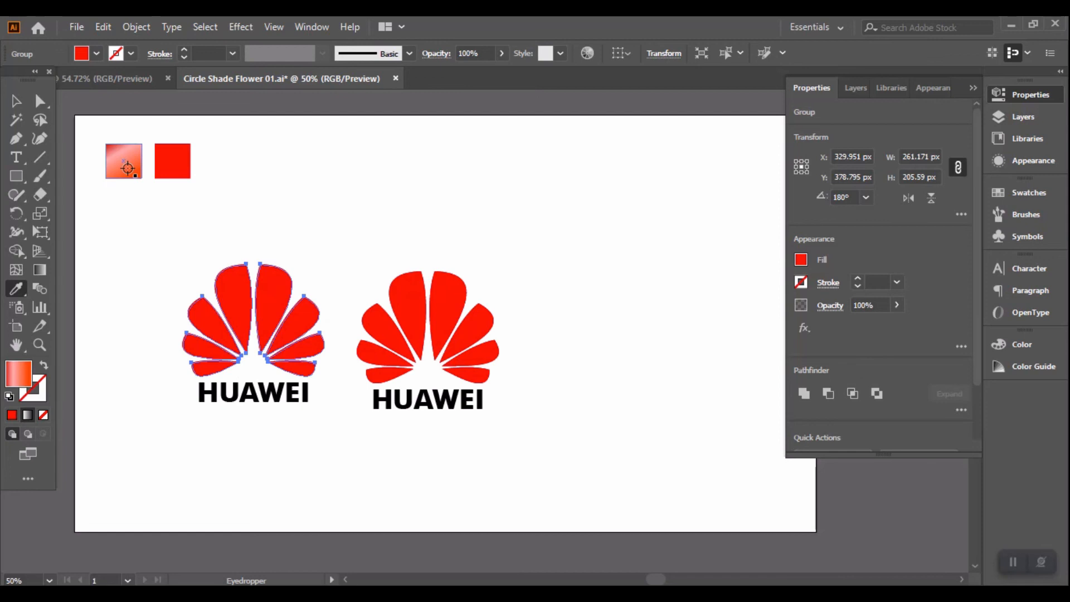
click(16, 101)
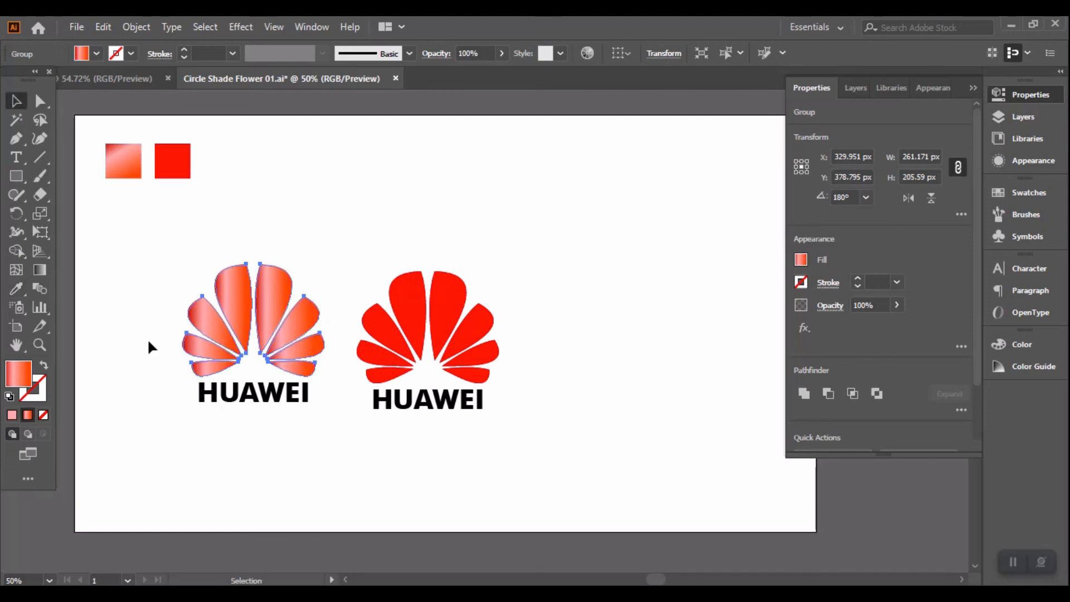
click(301, 480)
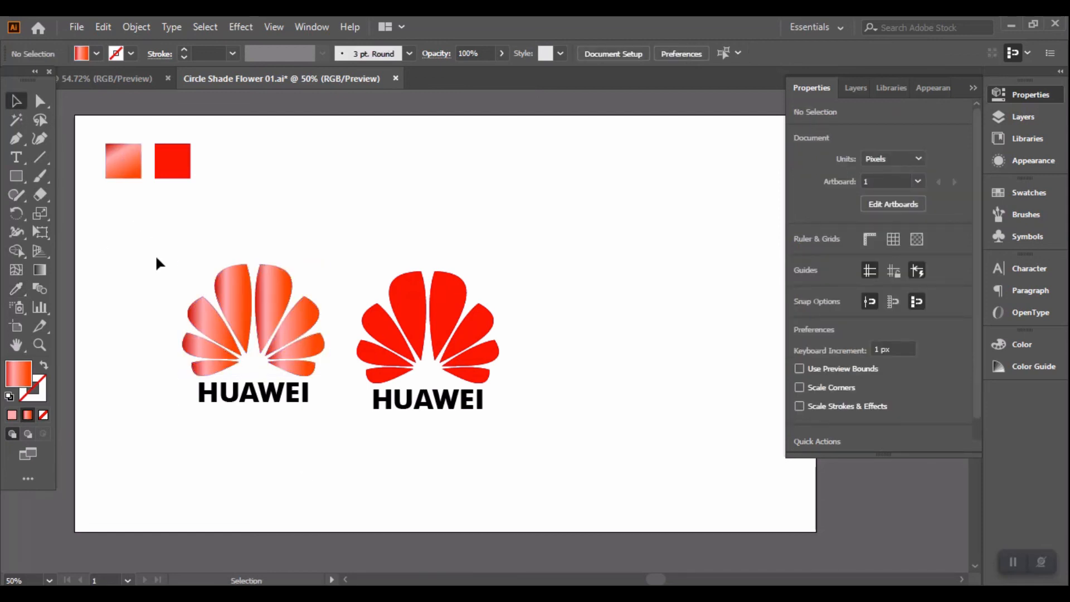
Step: Move the gradient logo with its HUAWEI text about 706 px right and 190 px up, beyond the solid red logo
drag(157, 252, 681, 243)
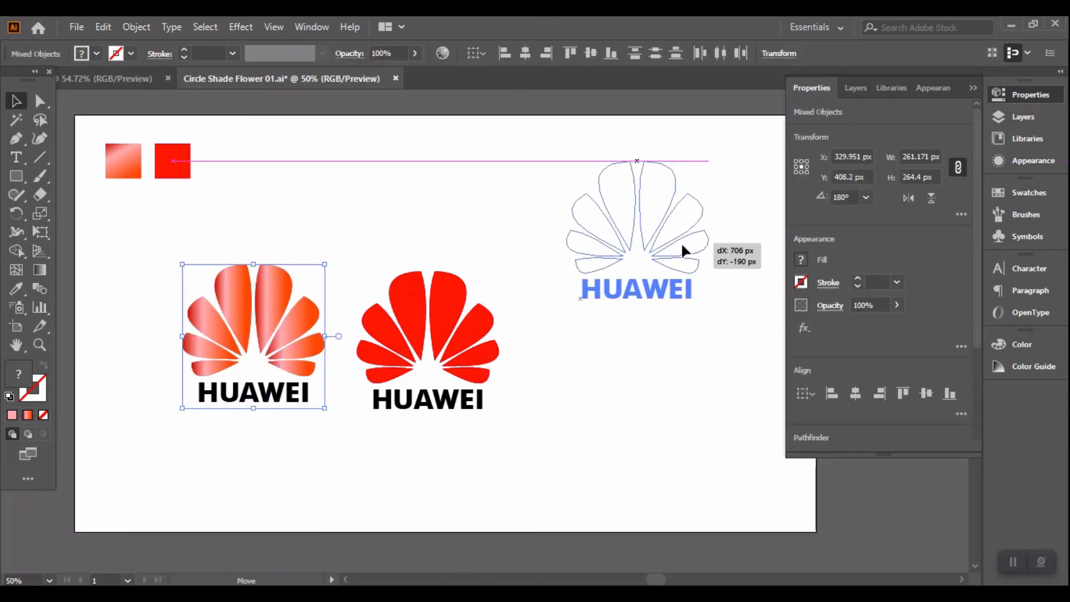
click(640, 441)
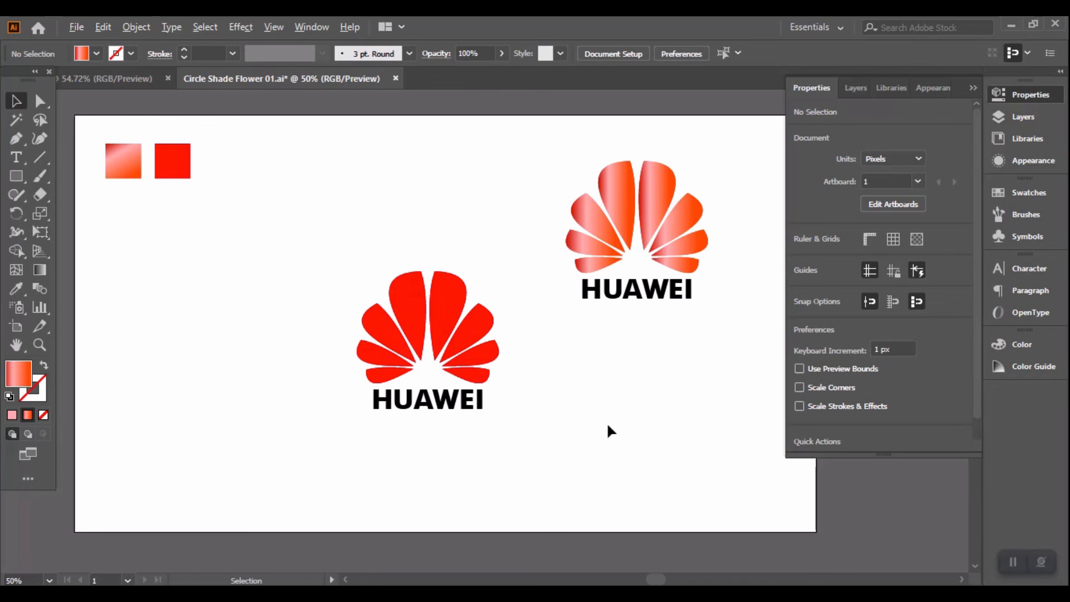
scroll(607, 424, up, 2)
drag(494, 331, 550, 471)
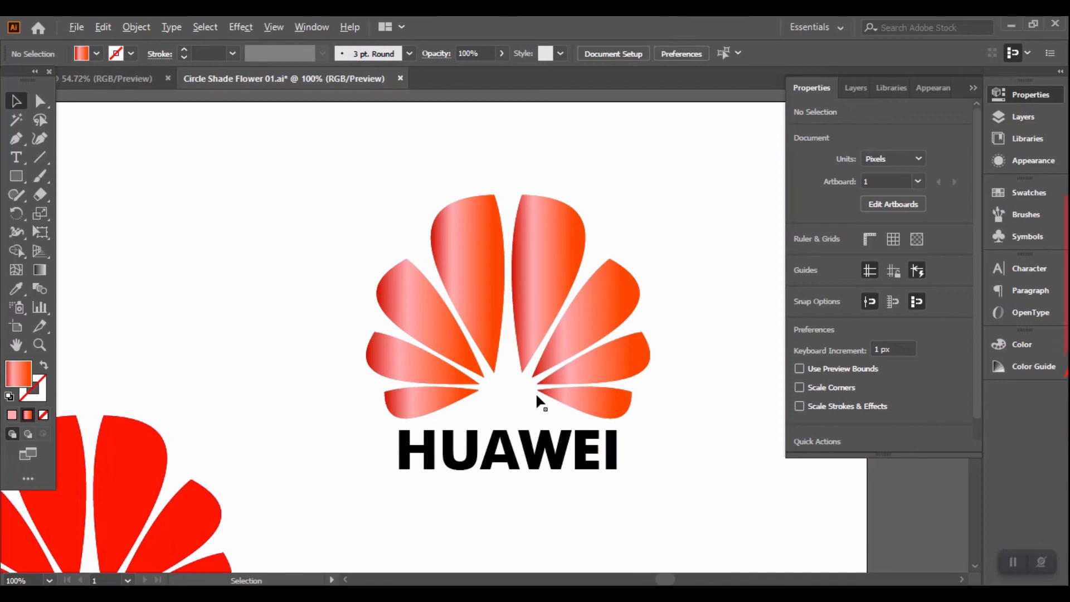
scroll(536, 392, down, 2)
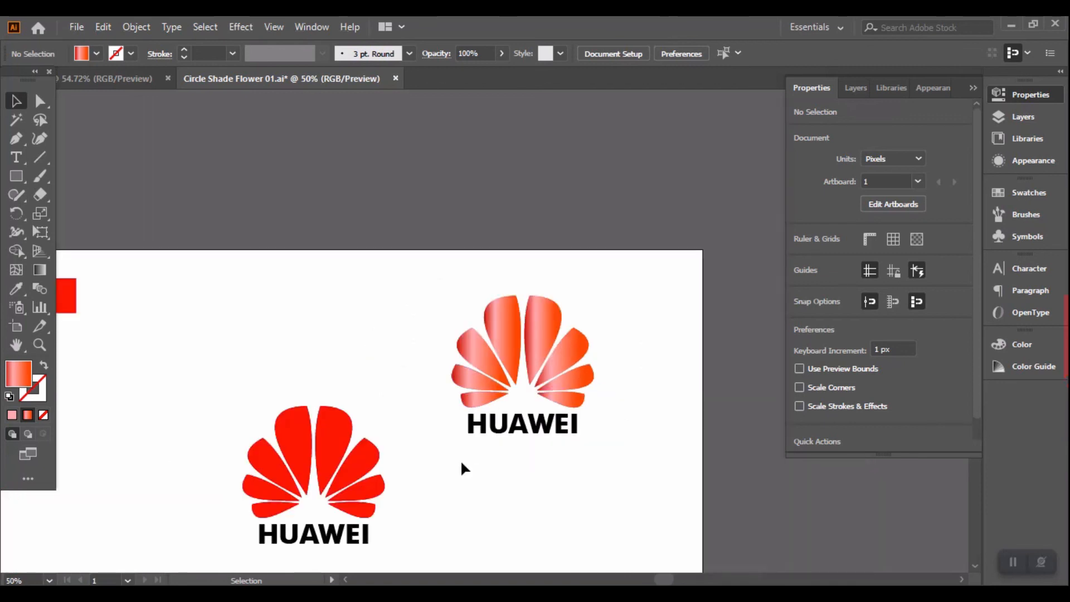
drag(466, 463, 557, 333)
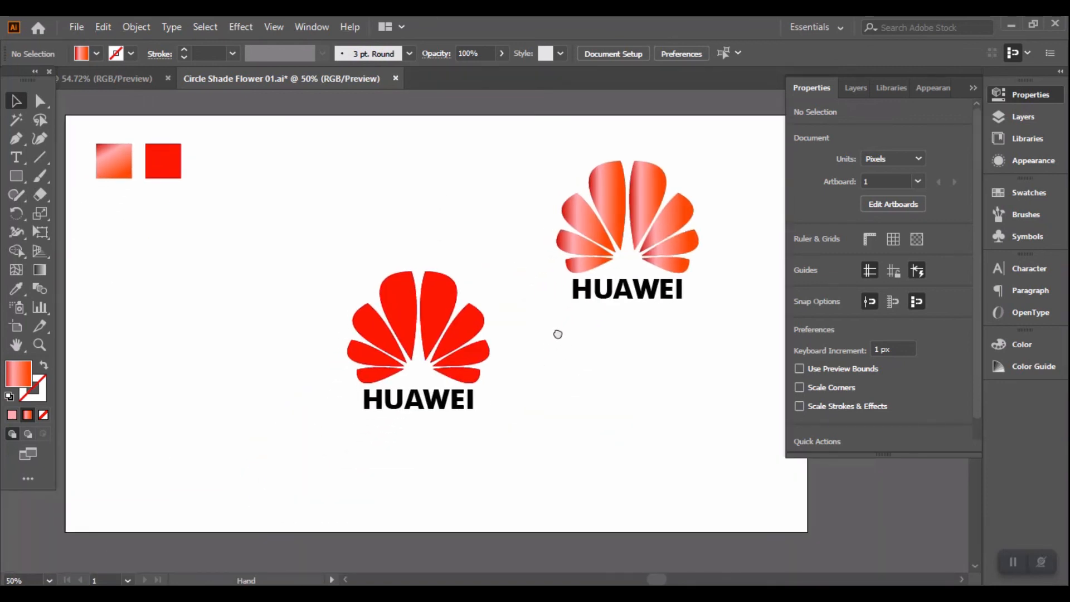